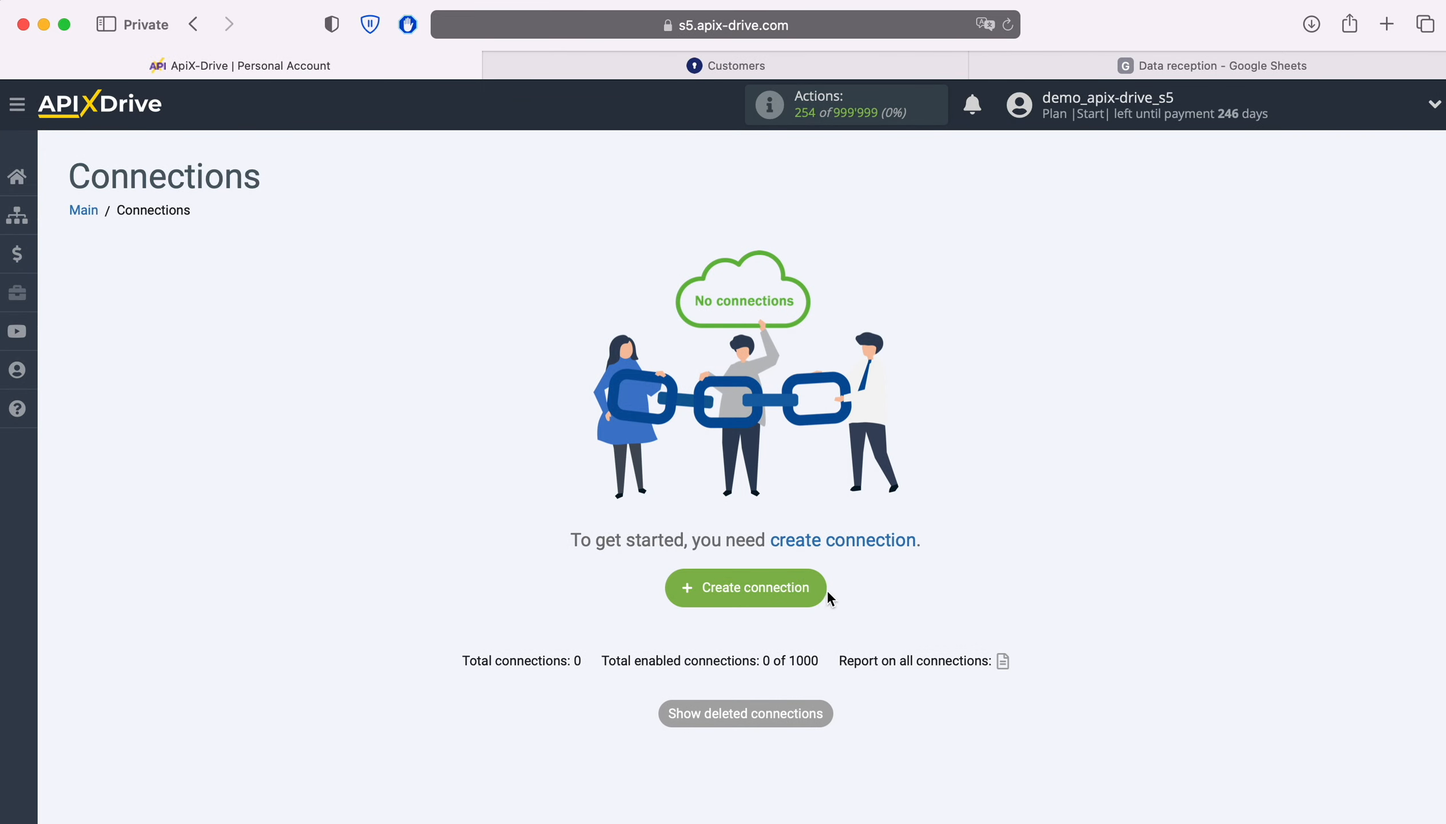
Create a new connection and choose KeyCRM as its data source system
click(812, 585)
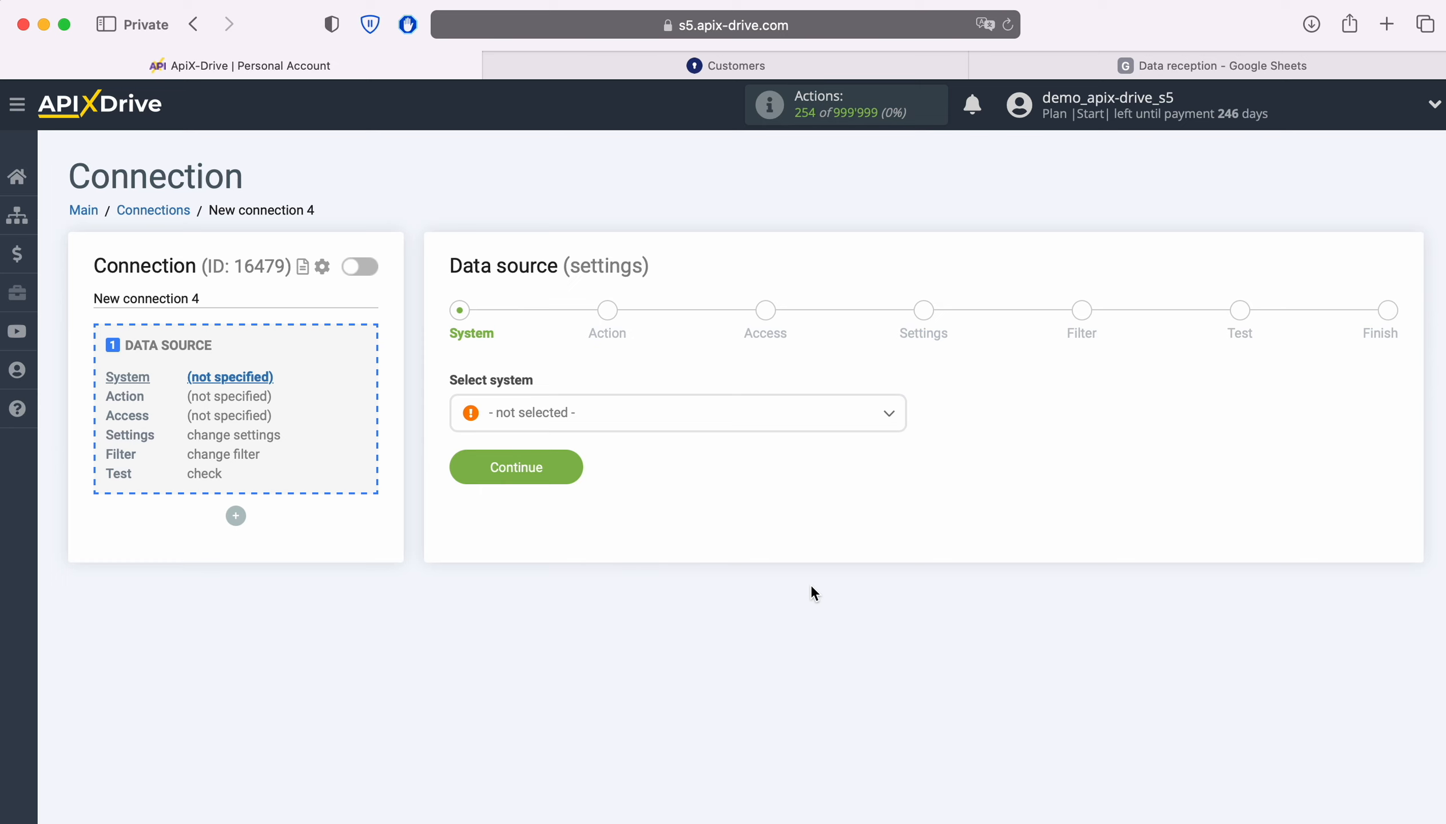
click(694, 425)
scroll(821, 600, down, 10)
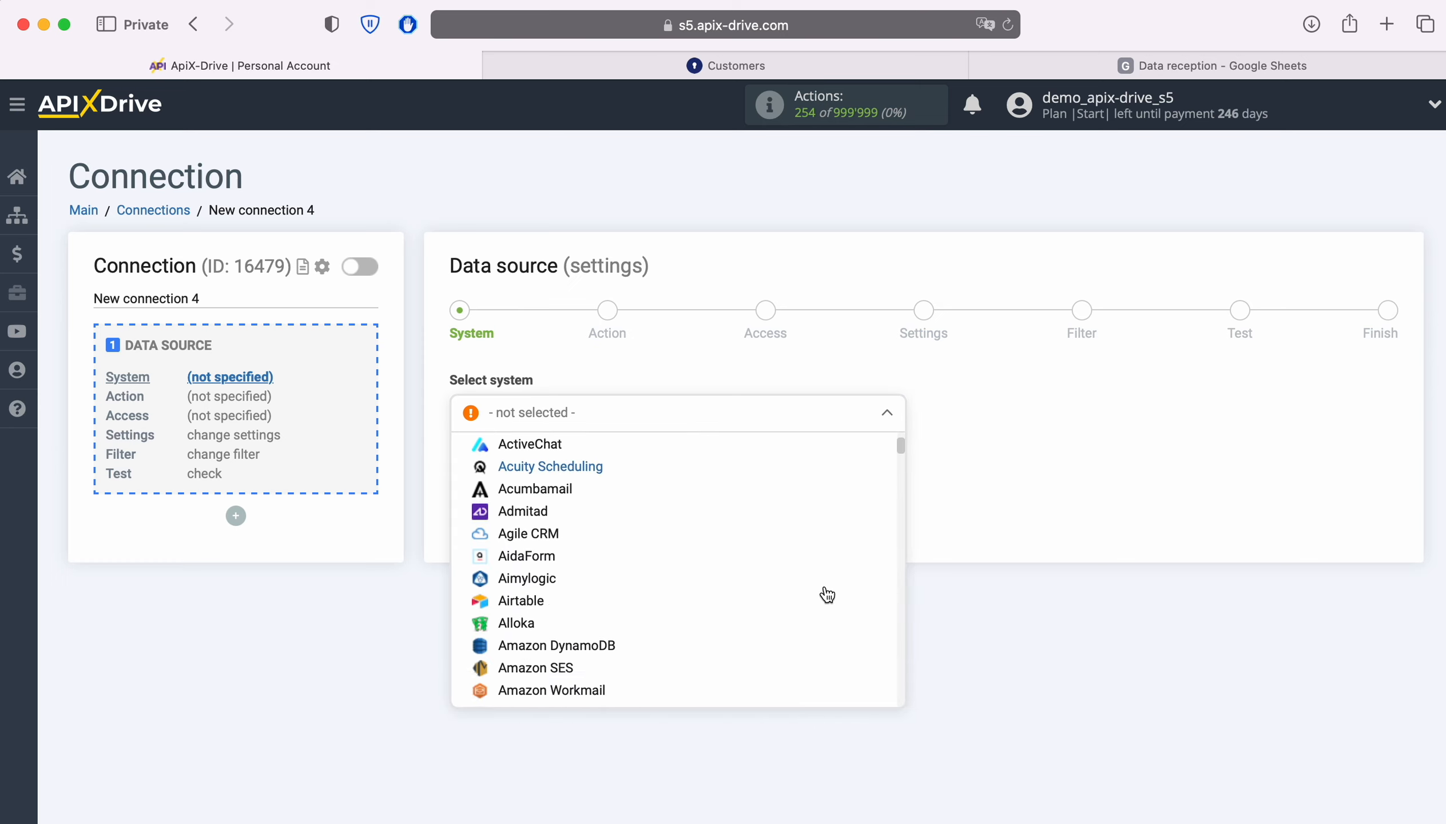
scroll(827, 594, down, 10)
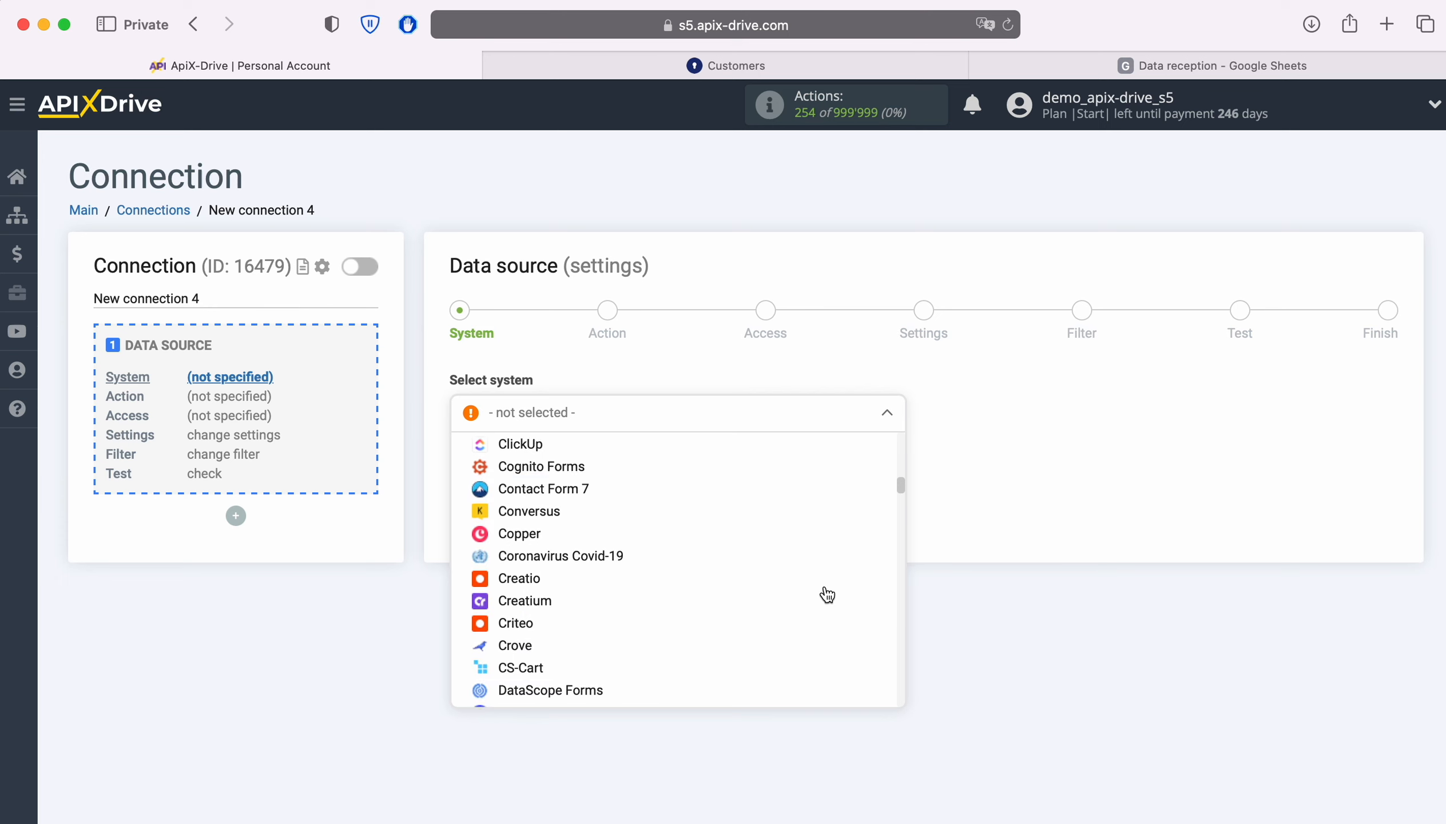
scroll(827, 595, down, 10)
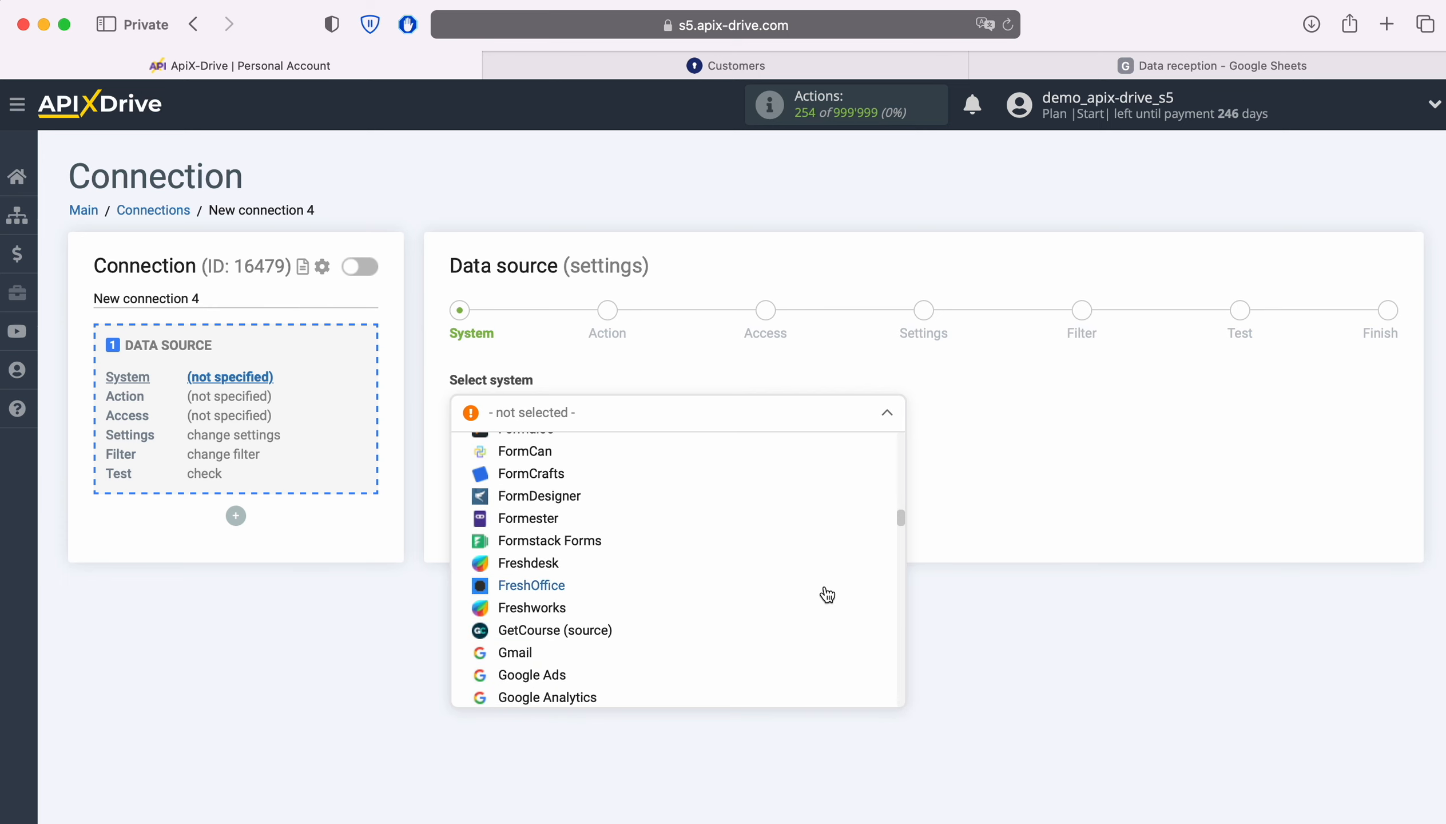
scroll(826, 594, down, 8)
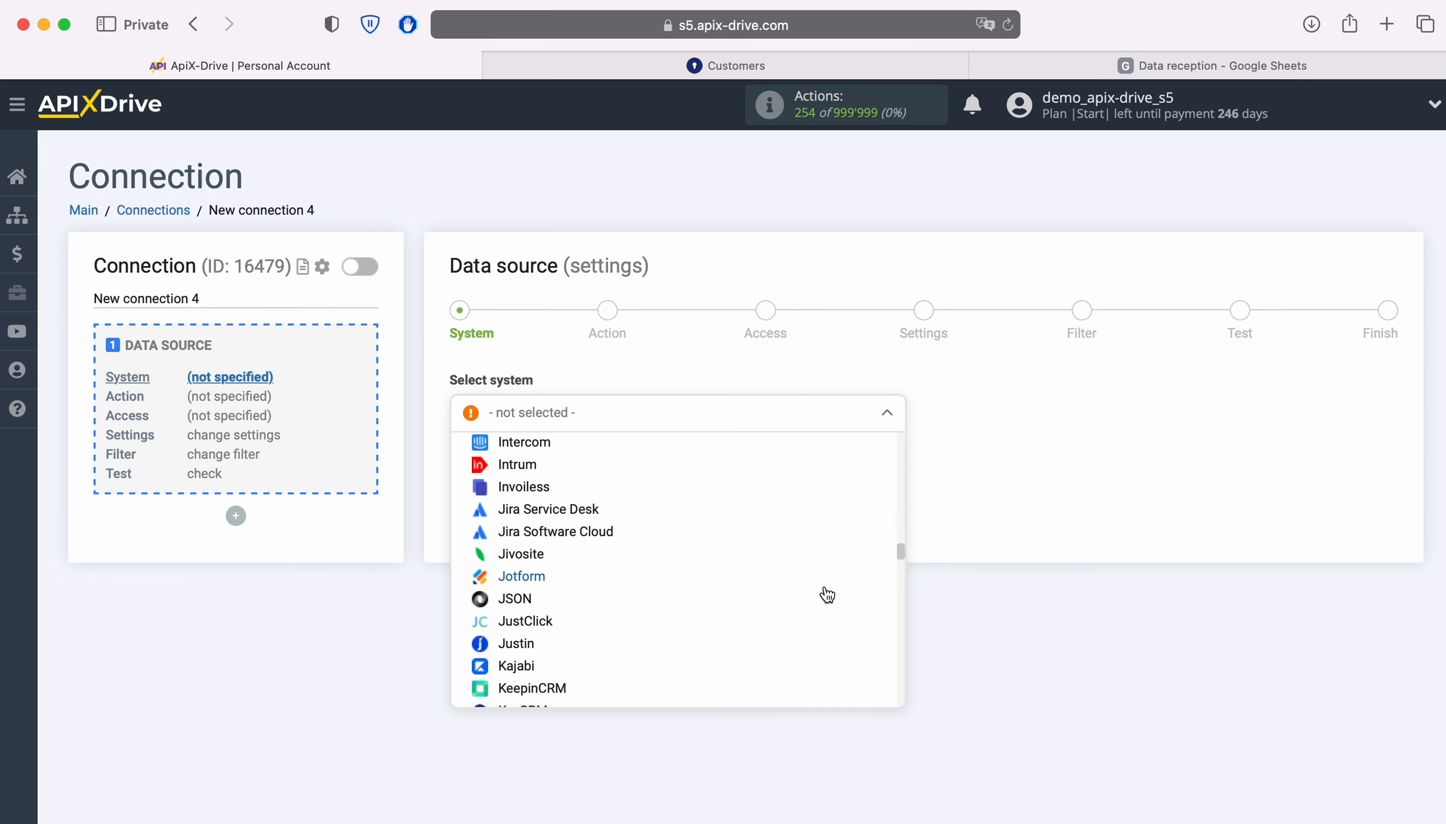
click(518, 555)
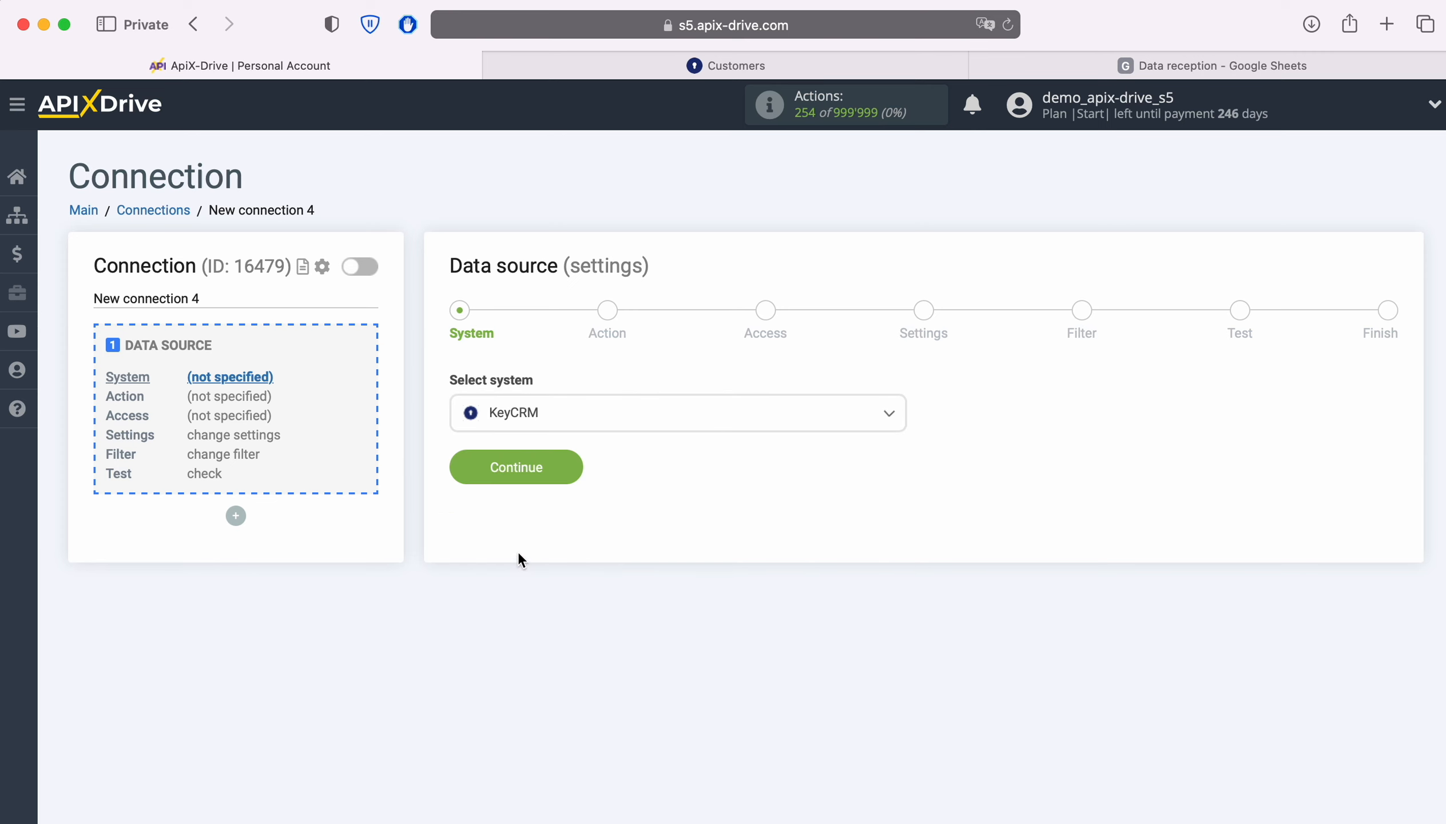
click(558, 470)
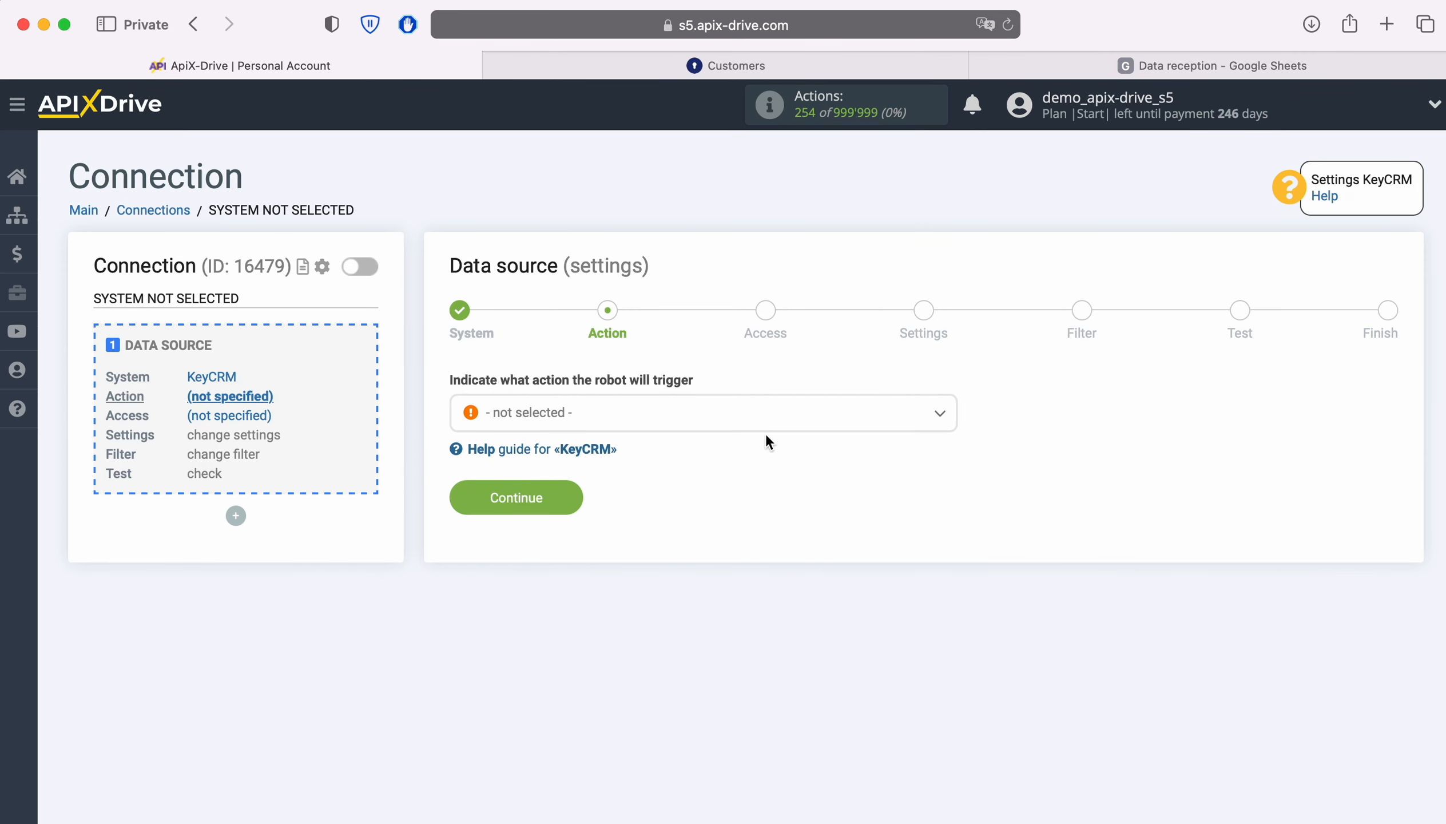
Set the data source action to Get CUSTOMERS (new) and proceed to the access stage
click(790, 423)
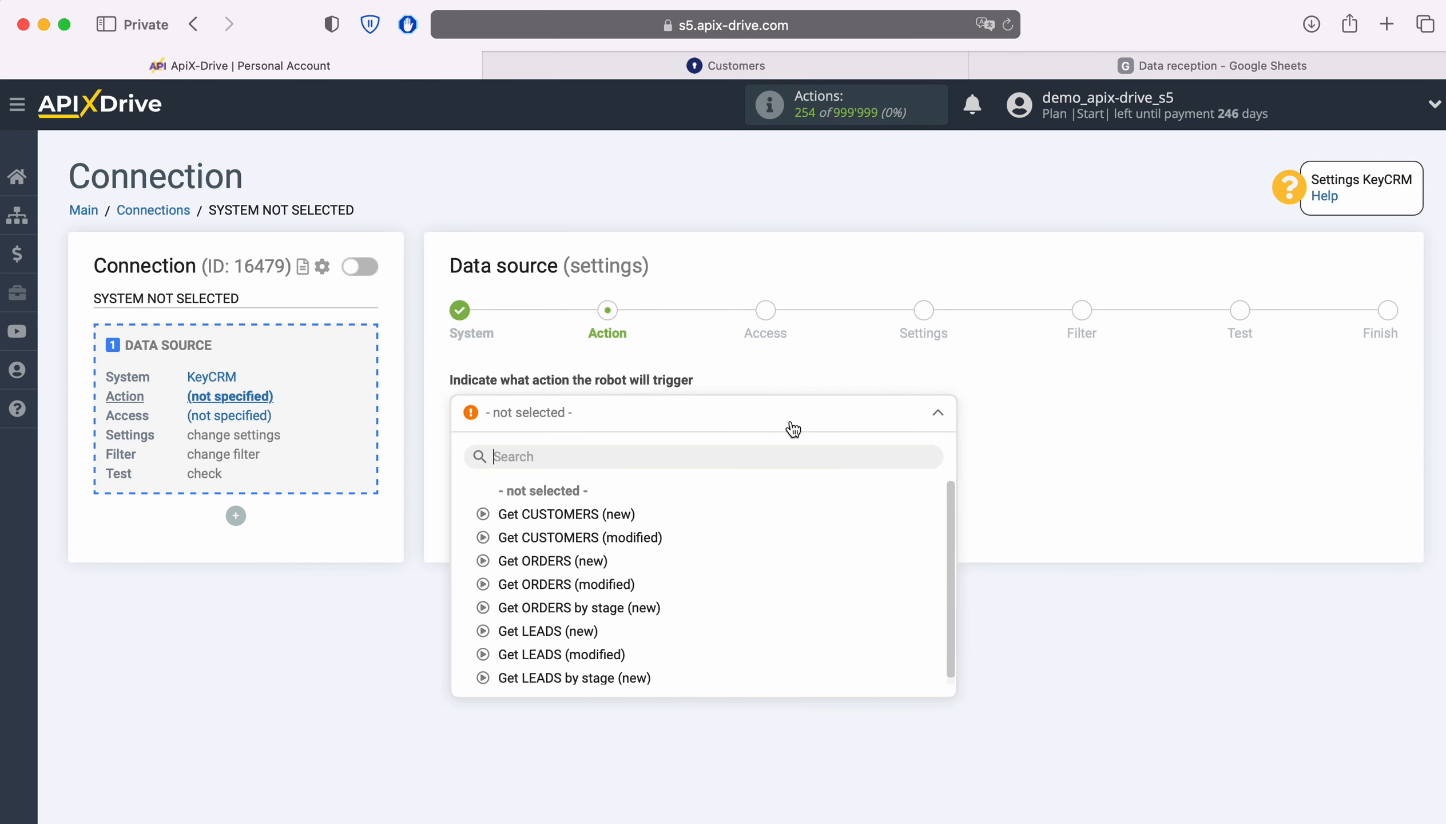
click(573, 513)
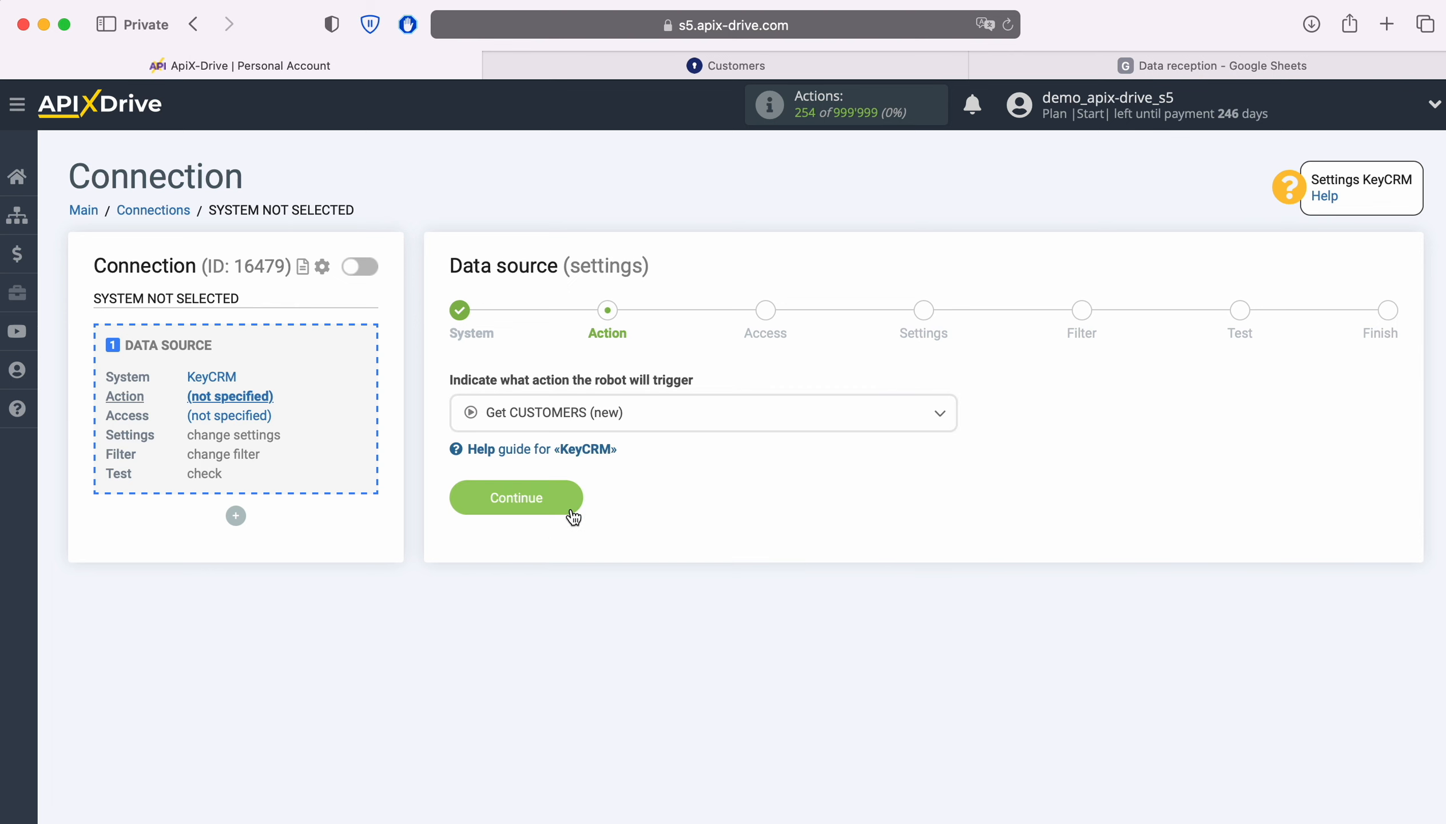
click(572, 500)
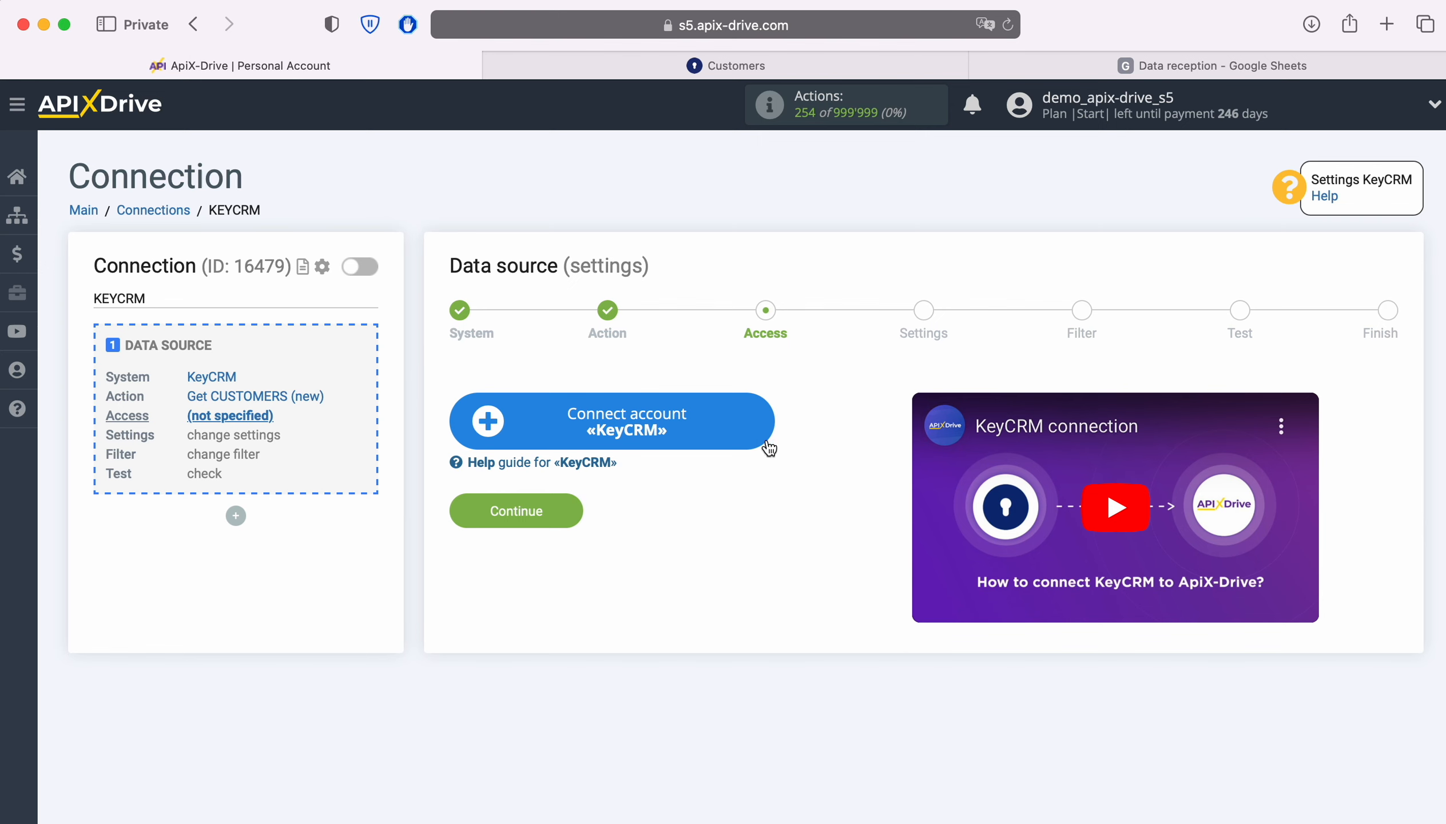
Start connecting a KeyCRM account, then switch to KeyCRM and copy the API key from its general settings
click(761, 419)
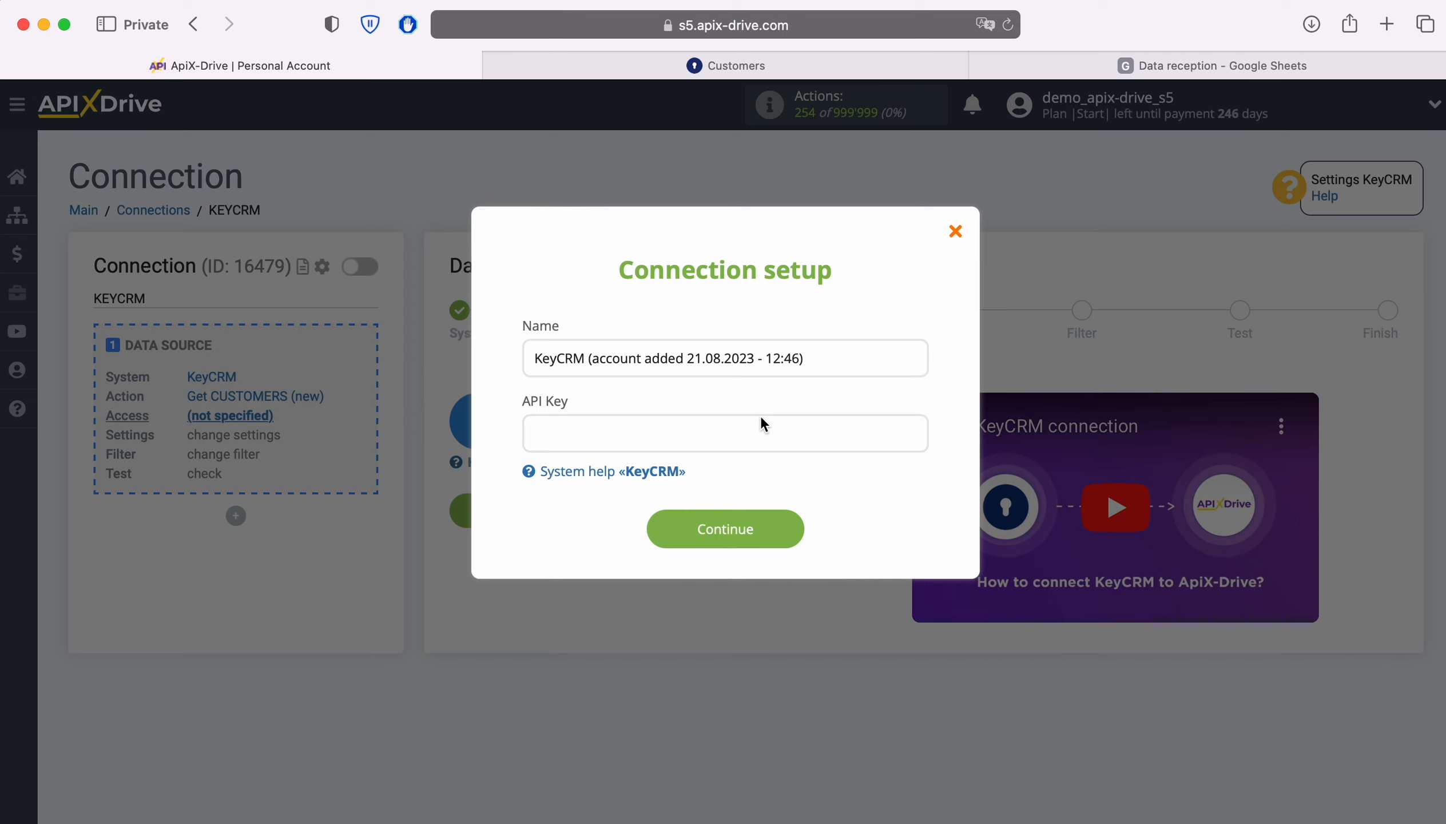
click(693, 71)
click(40, 678)
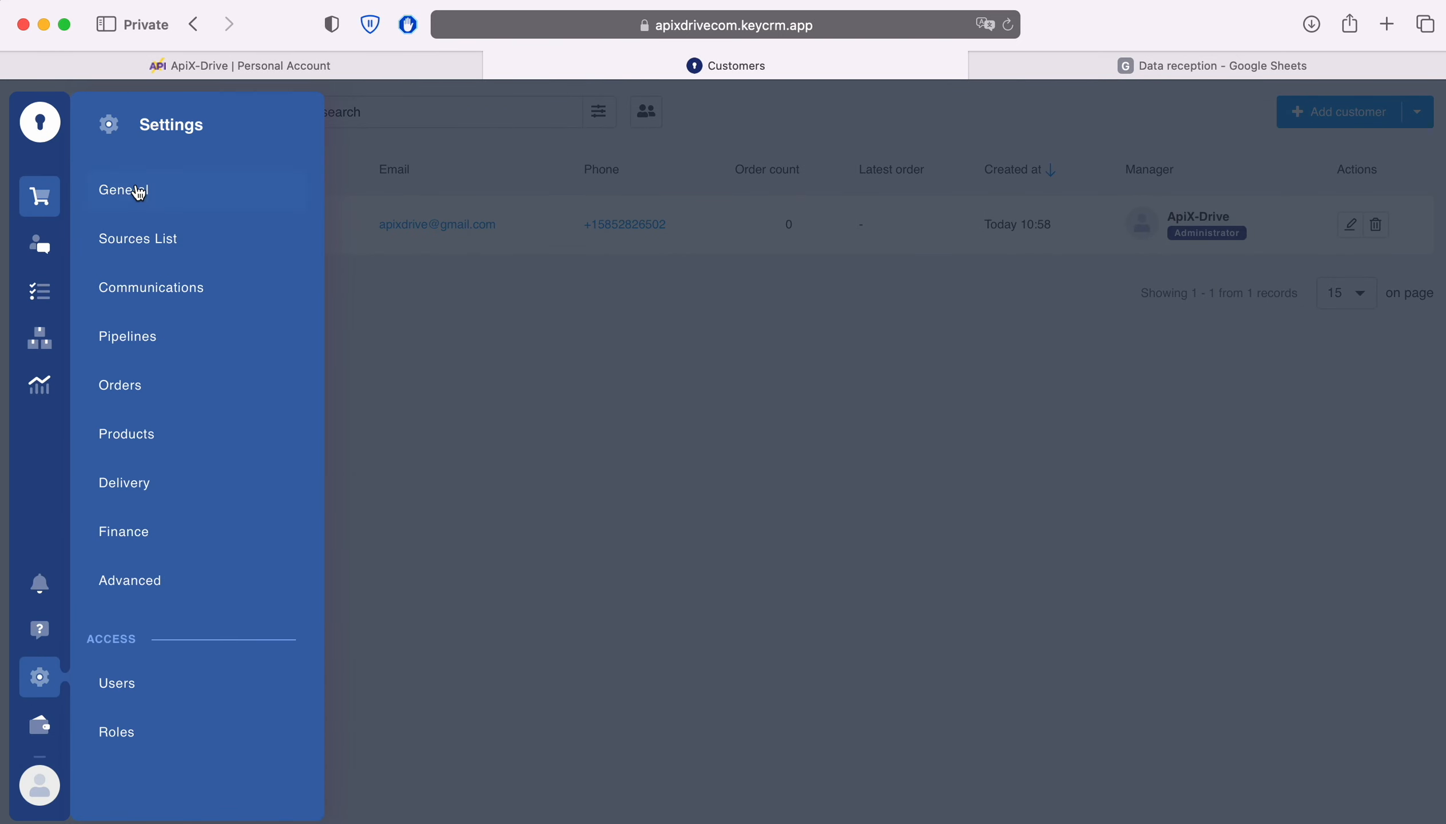
click(138, 191)
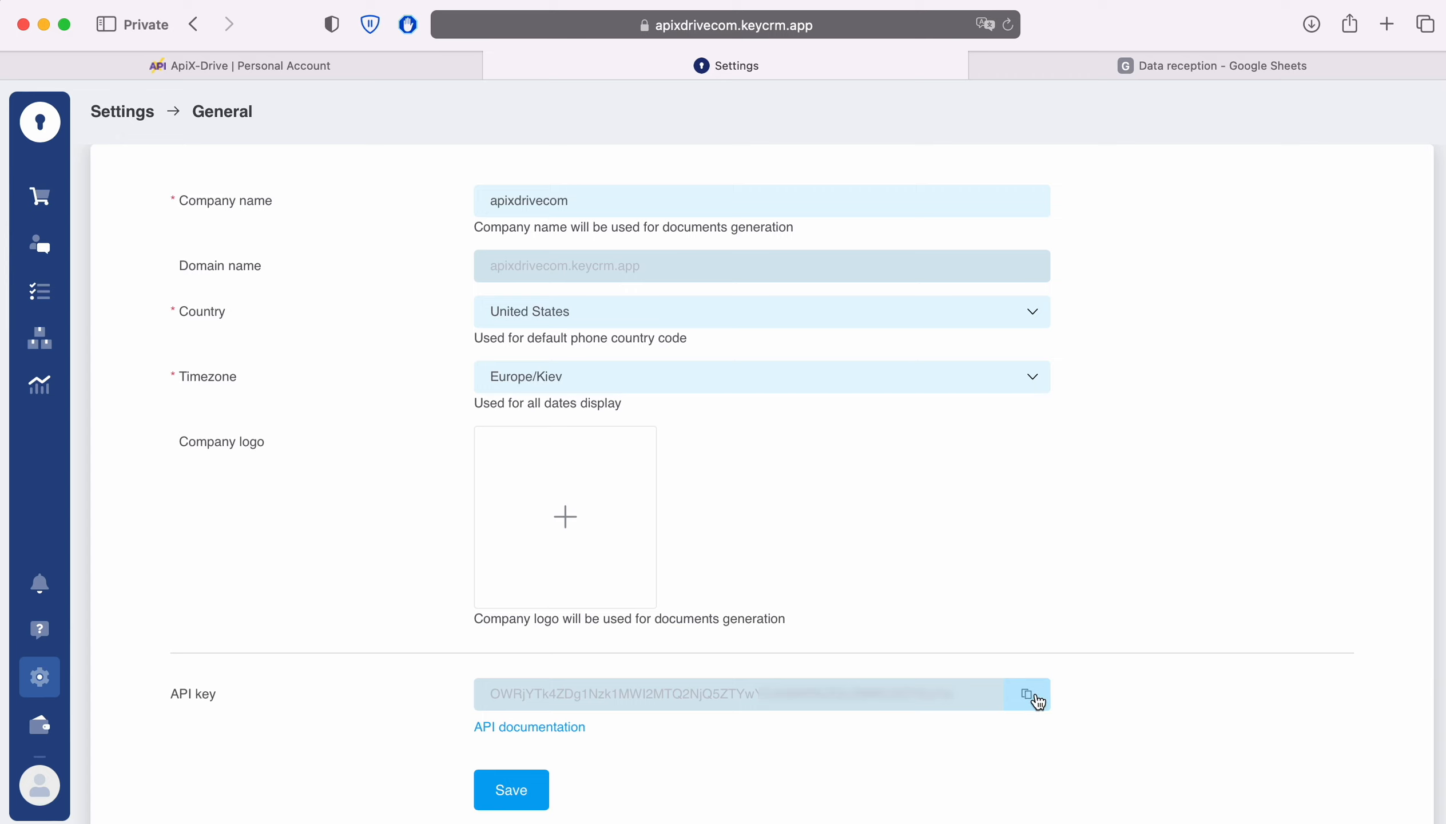
click(1027, 694)
Return to ApiX-Drive, paste the API key into the KeyCRM connection setup and submit it
click(280, 67)
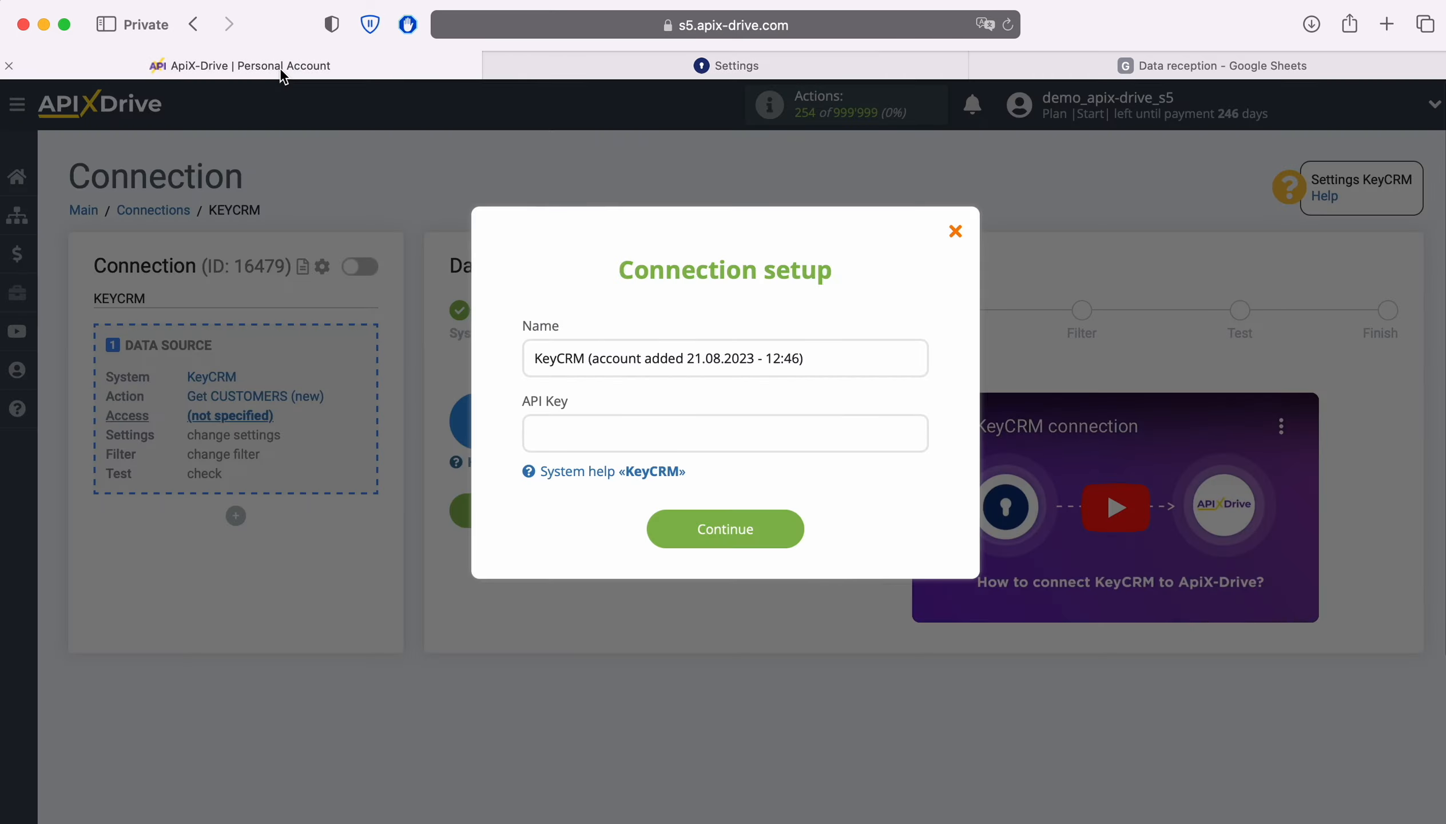
right_click(565, 437)
click(596, 494)
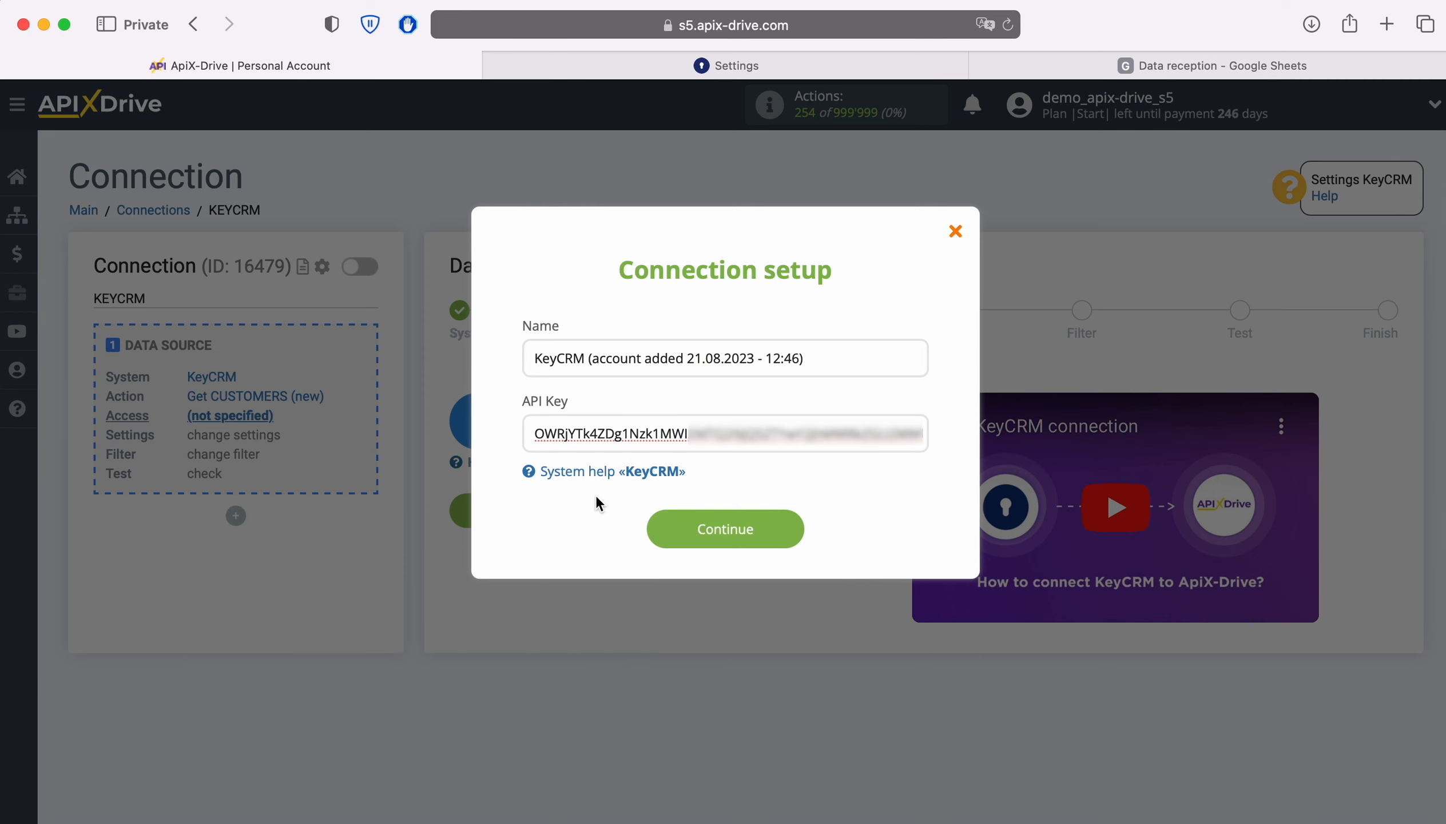
click(792, 528)
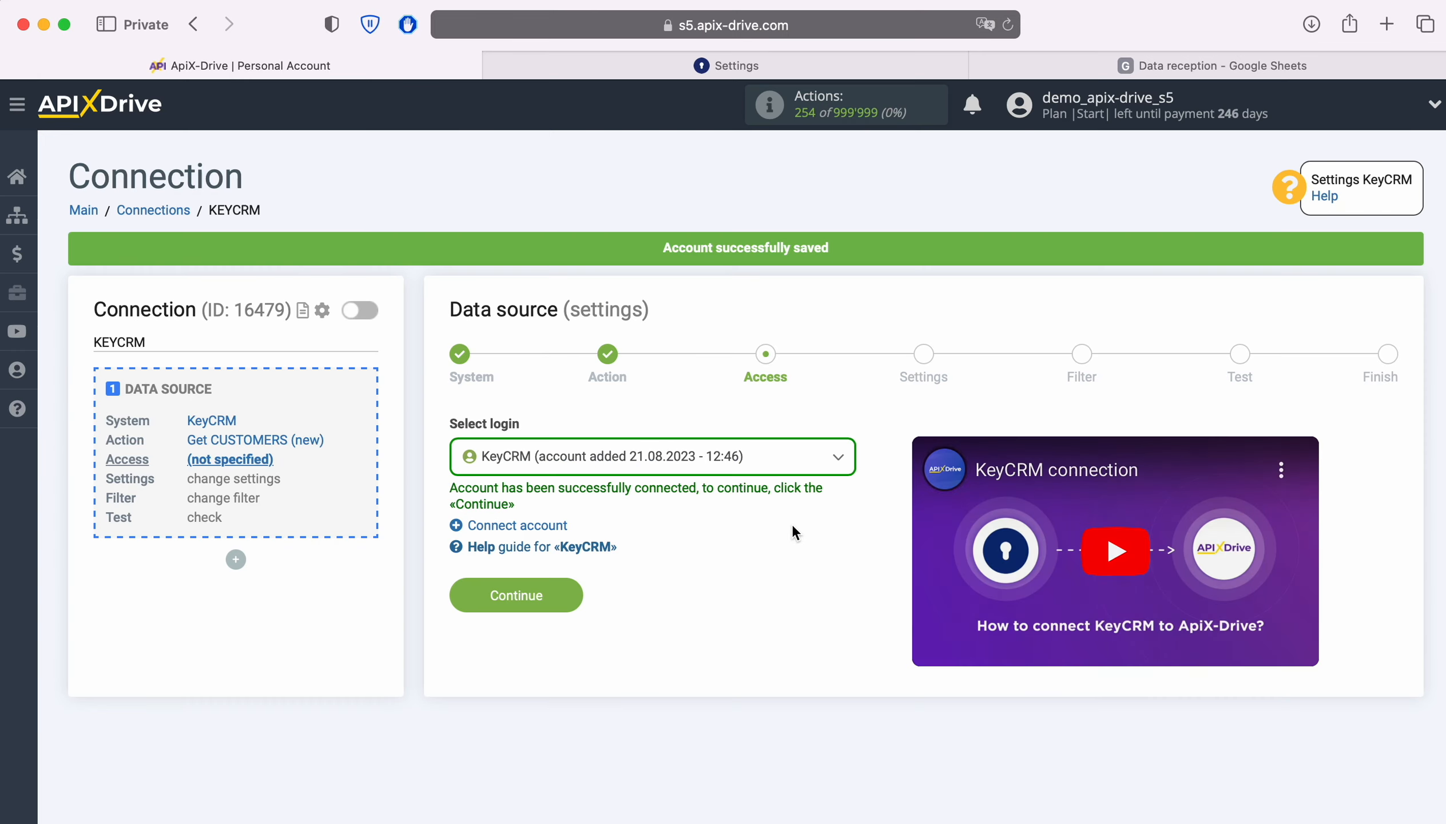
Select the newly added KeyCRM account as the data source login and continue to the settings stage
click(769, 462)
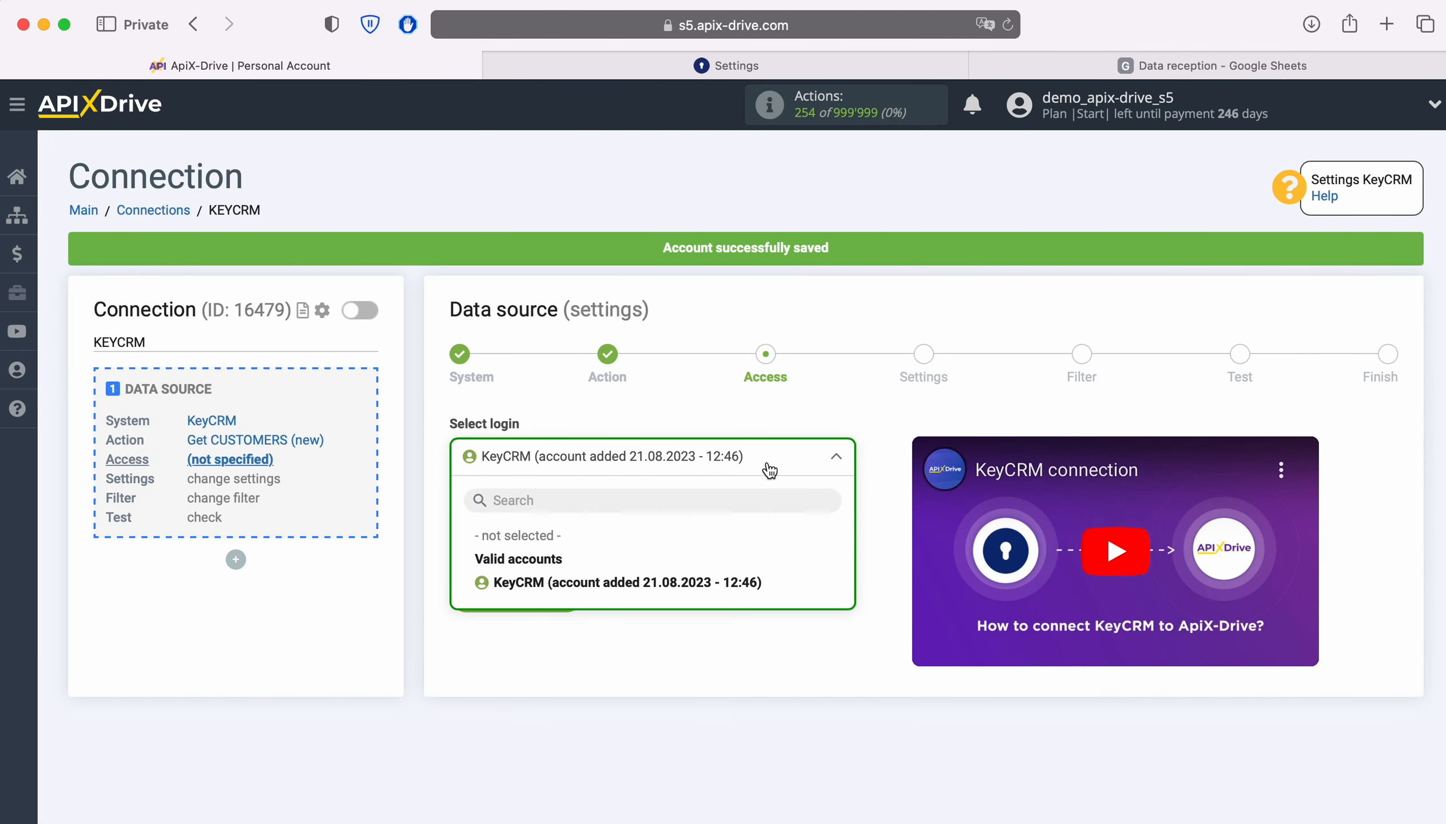
click(753, 581)
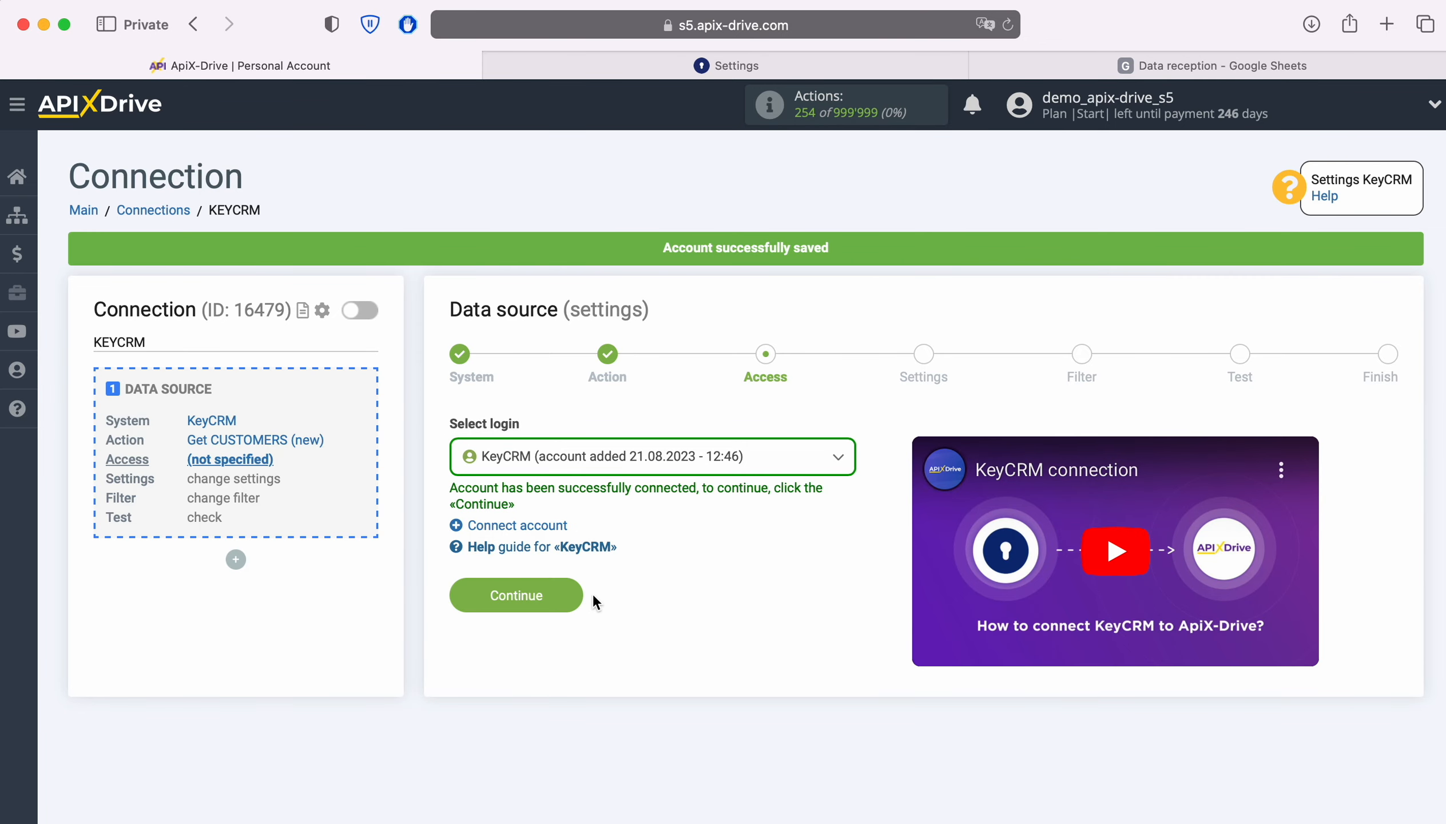
click(570, 592)
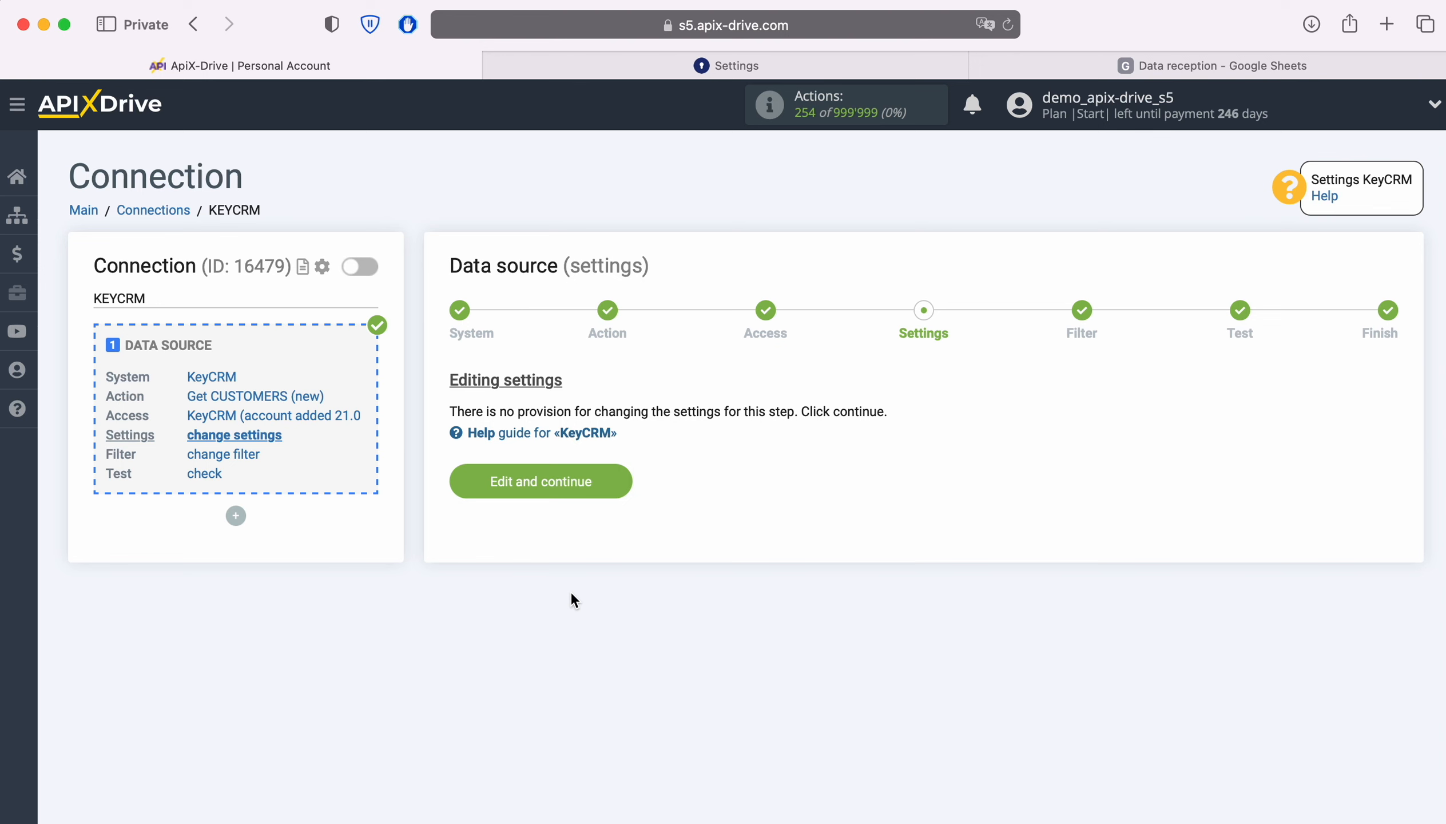
Finish the data source setup, accepting the settings, adding no filter conditions and accepting the test data
click(618, 481)
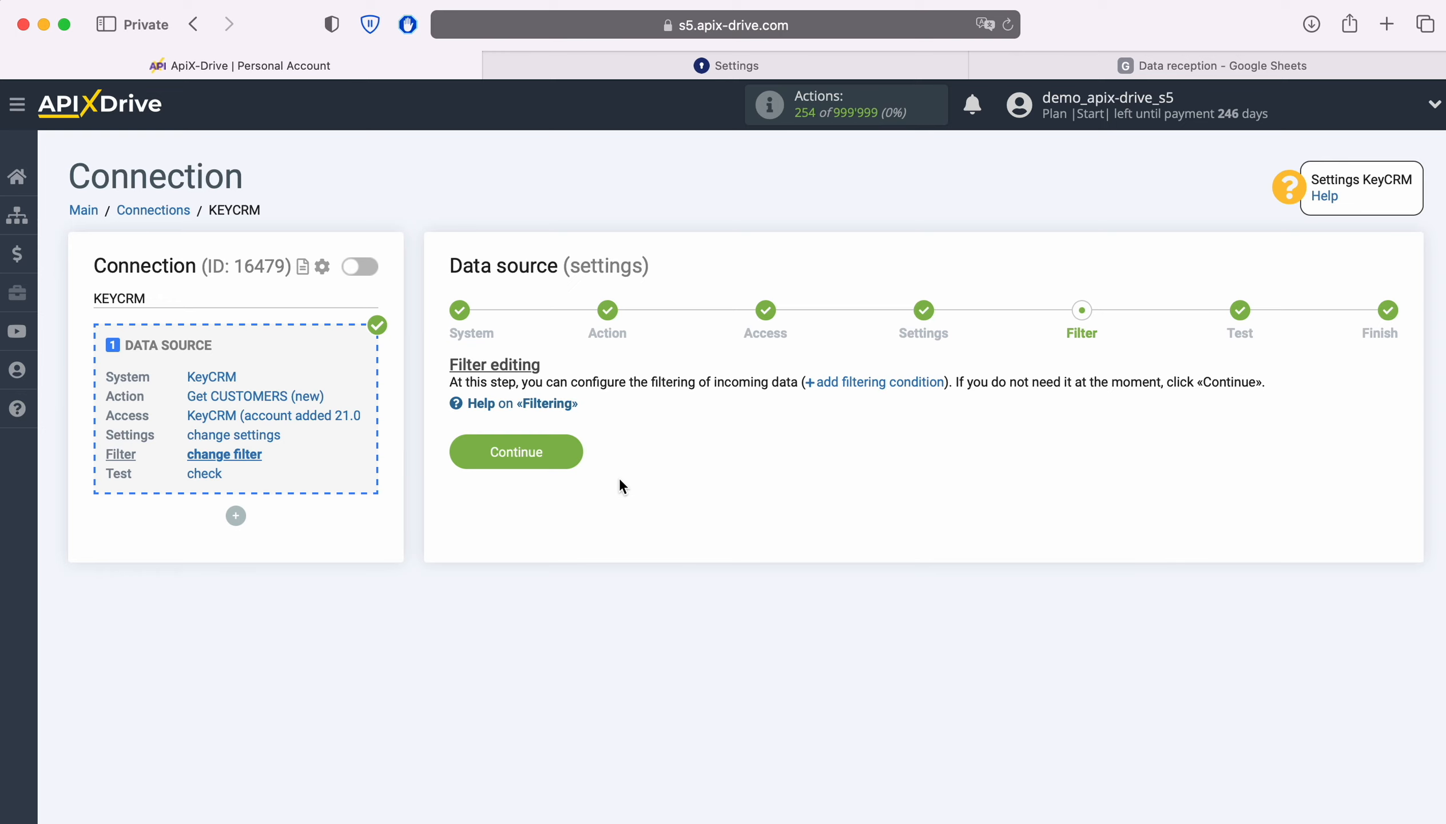
click(576, 449)
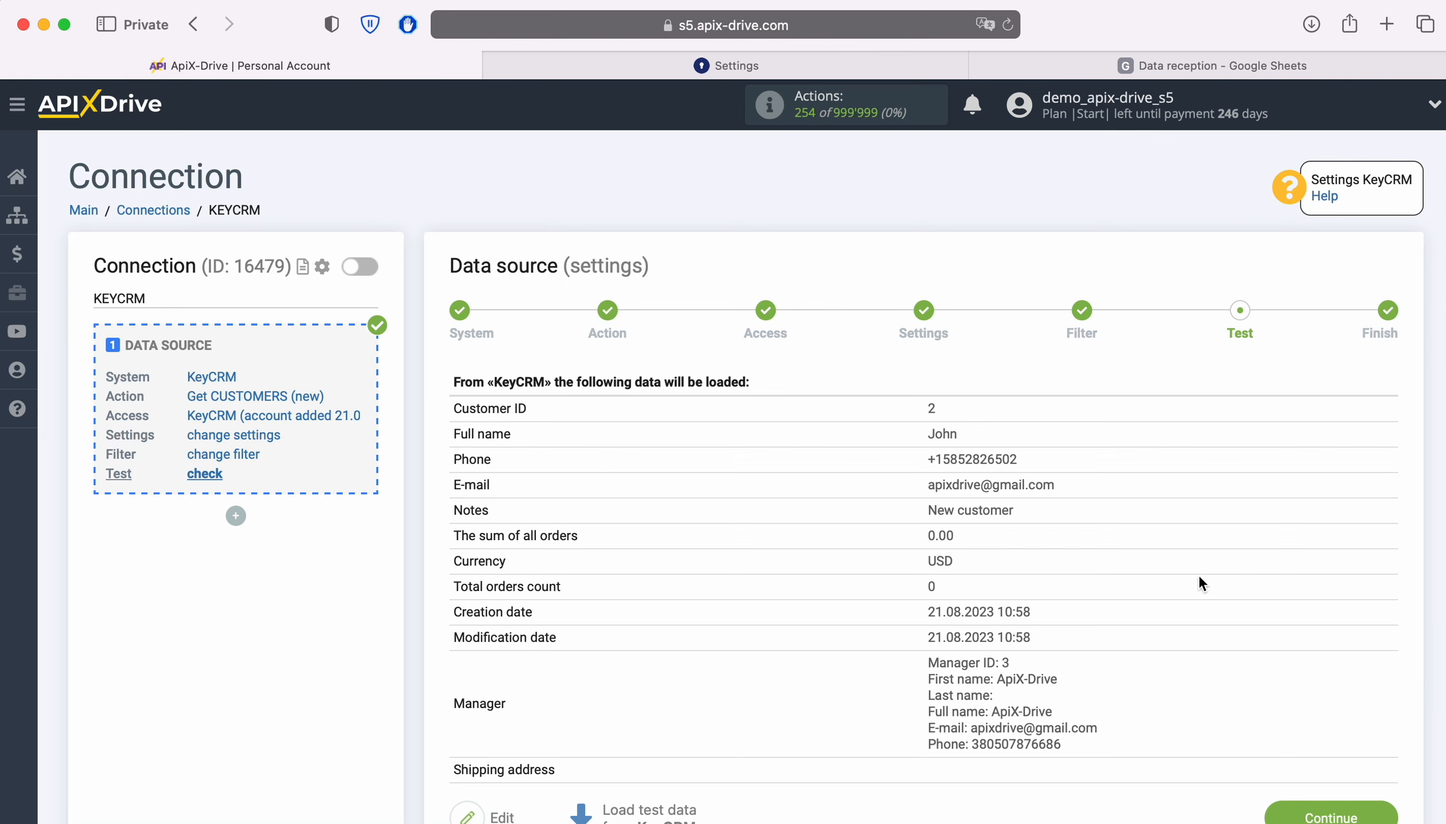
scroll(1297, 572, down, 1)
click(1383, 782)
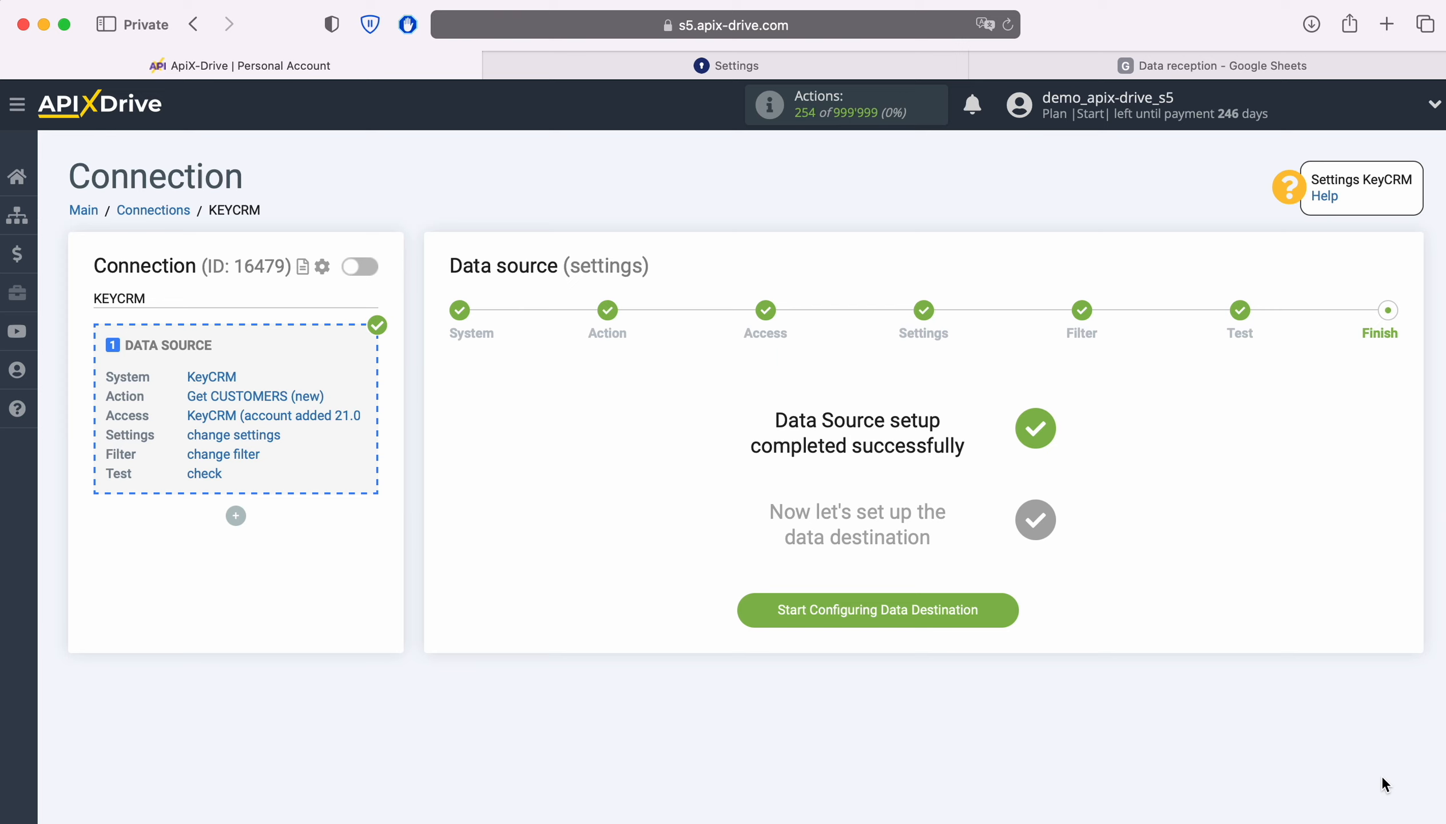
Start configuring the data destination and choose Google Sheets as its system
click(1010, 605)
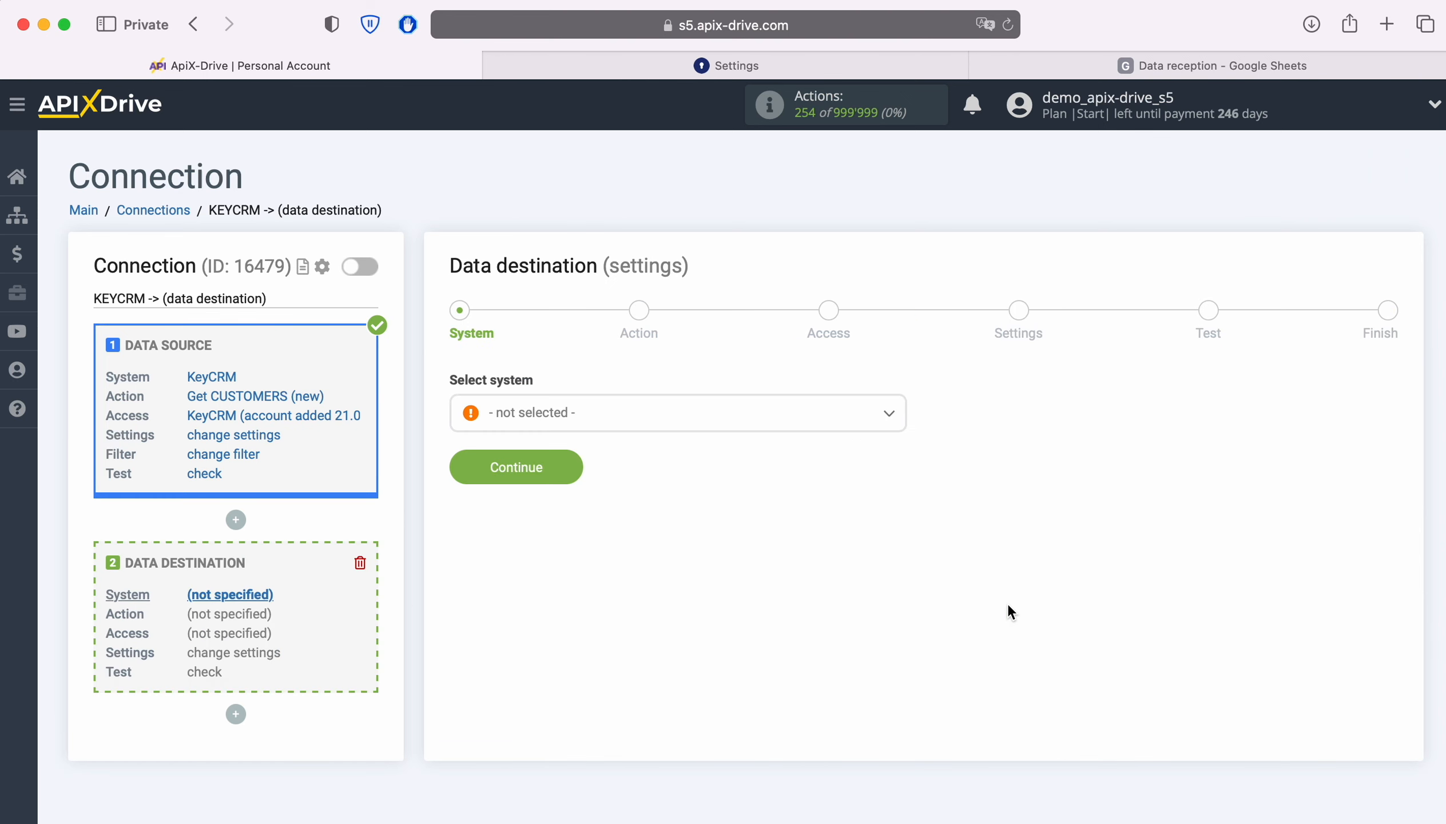
click(707, 414)
scroll(816, 571, down, 5)
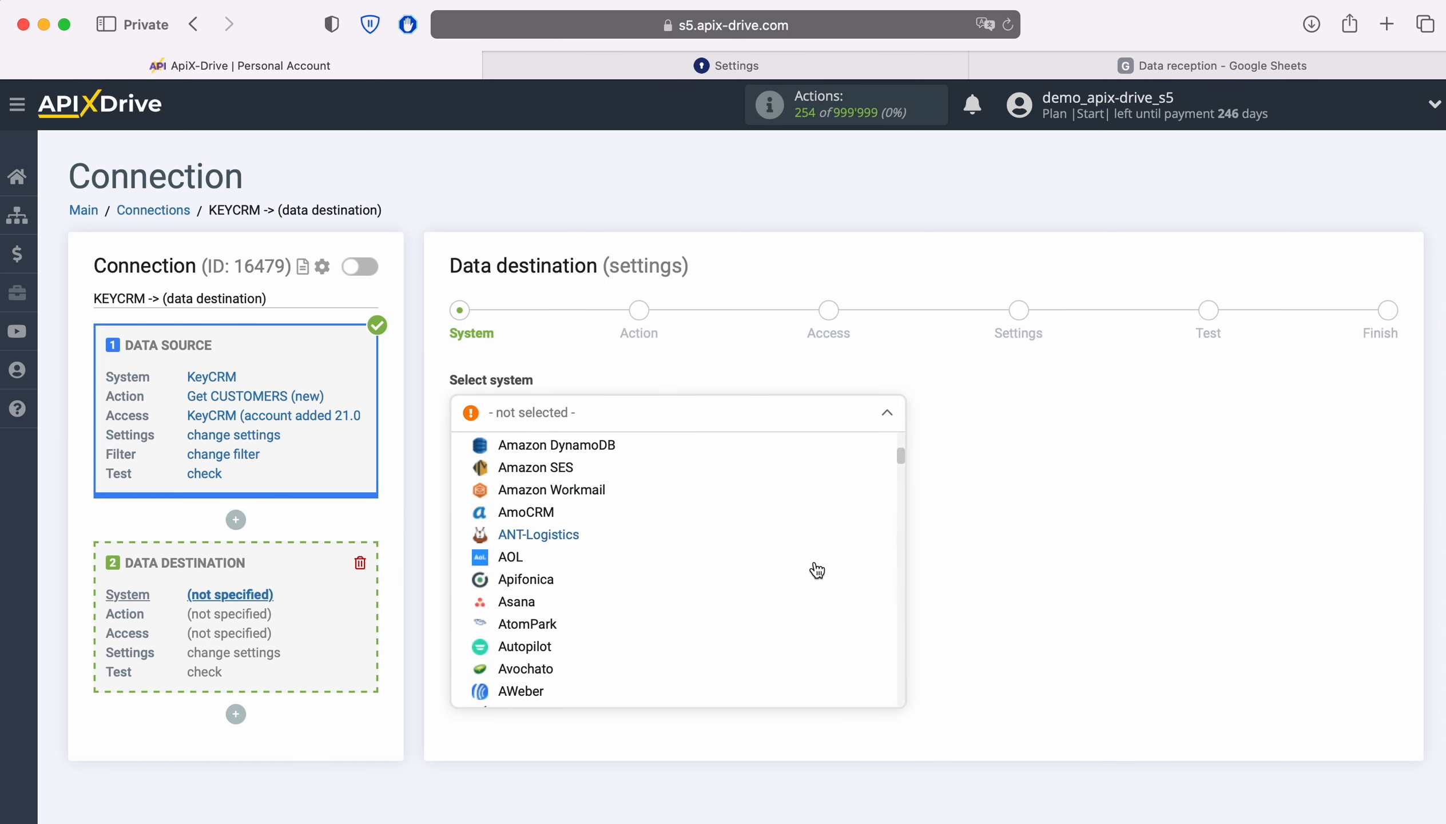
scroll(817, 571, down, 10)
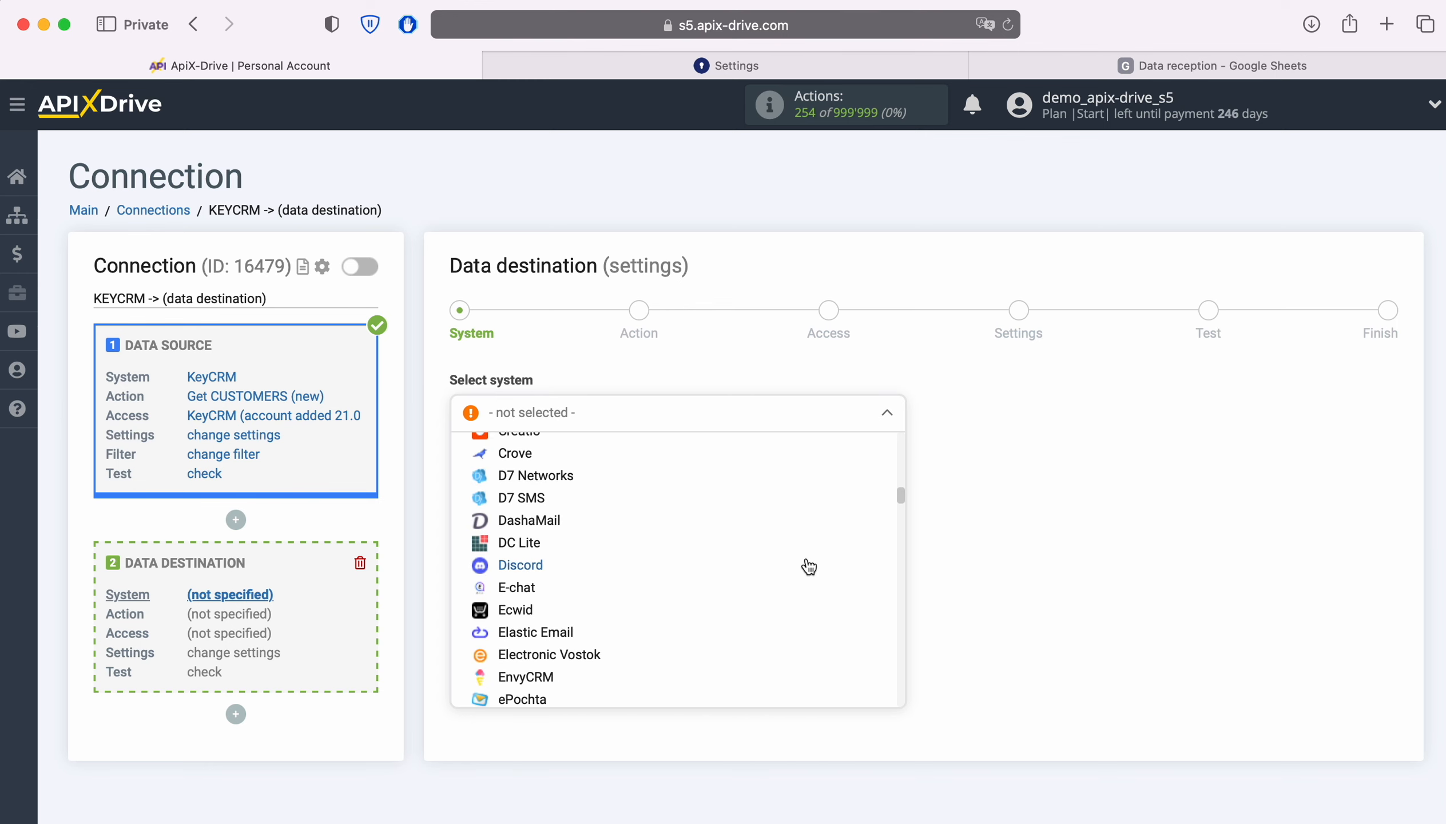
scroll(808, 565, down, 10)
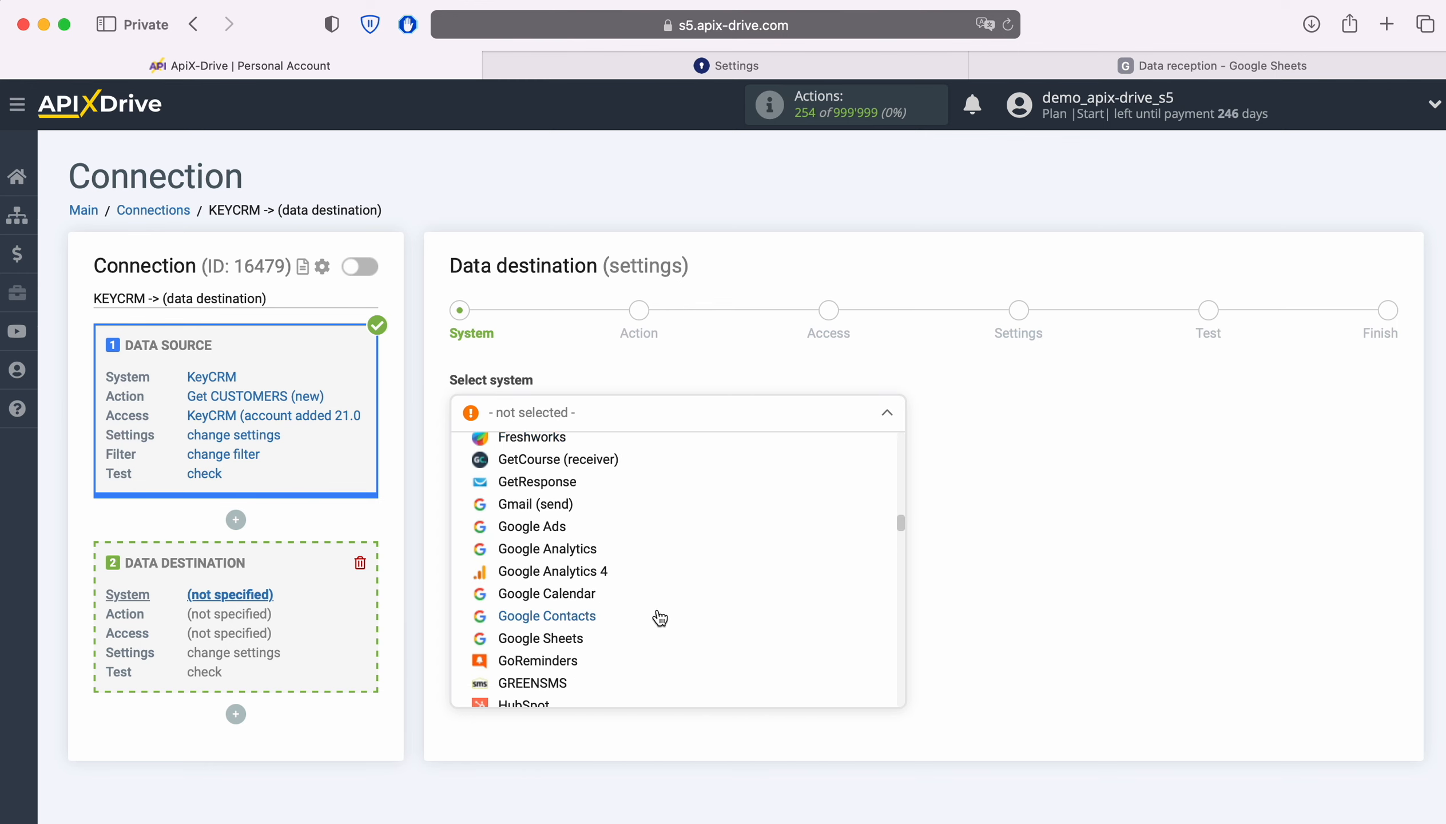
click(564, 639)
click(562, 467)
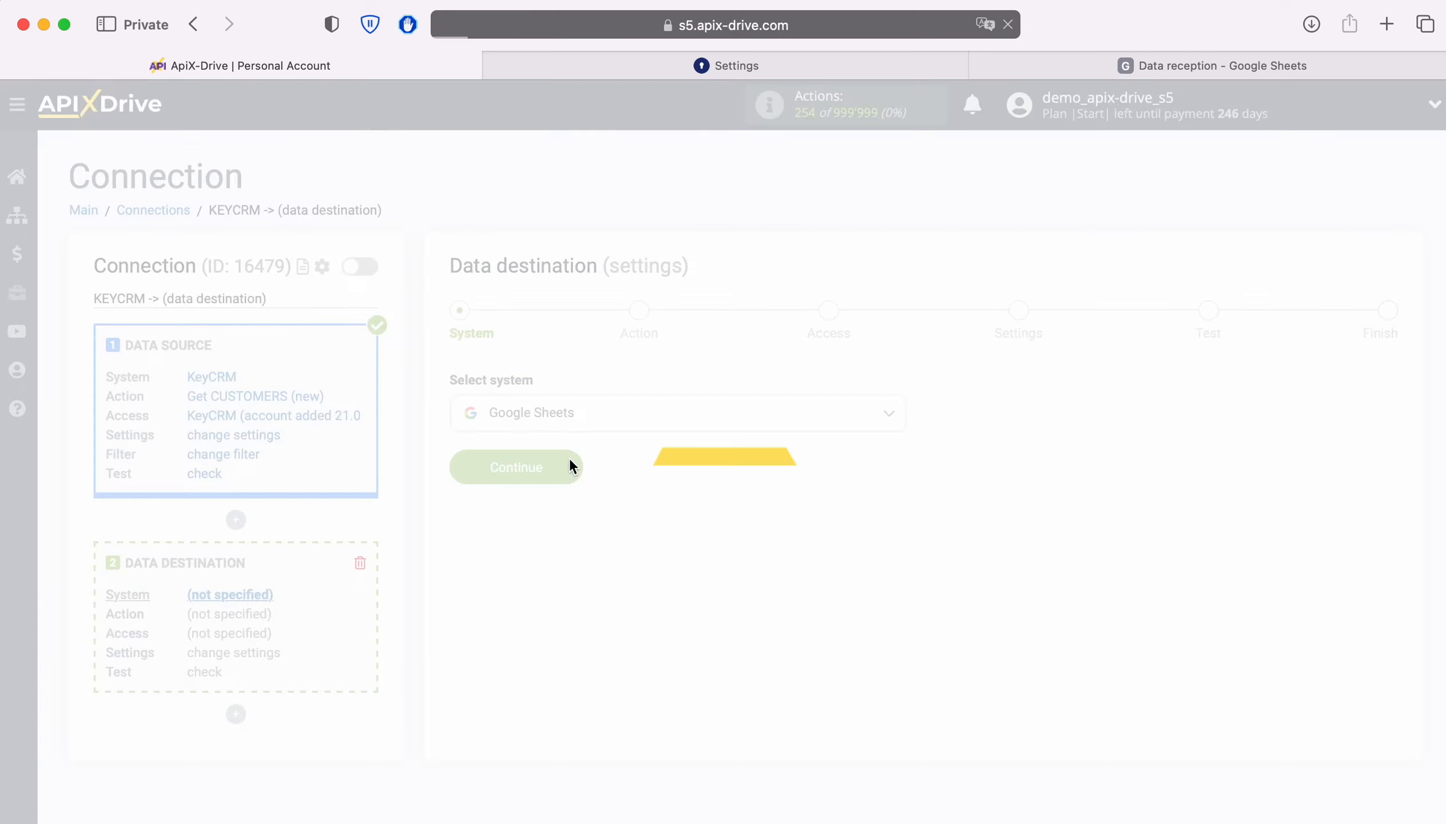
Set the Google Sheets destination action to Add ROW and proceed to the access stage
click(784, 418)
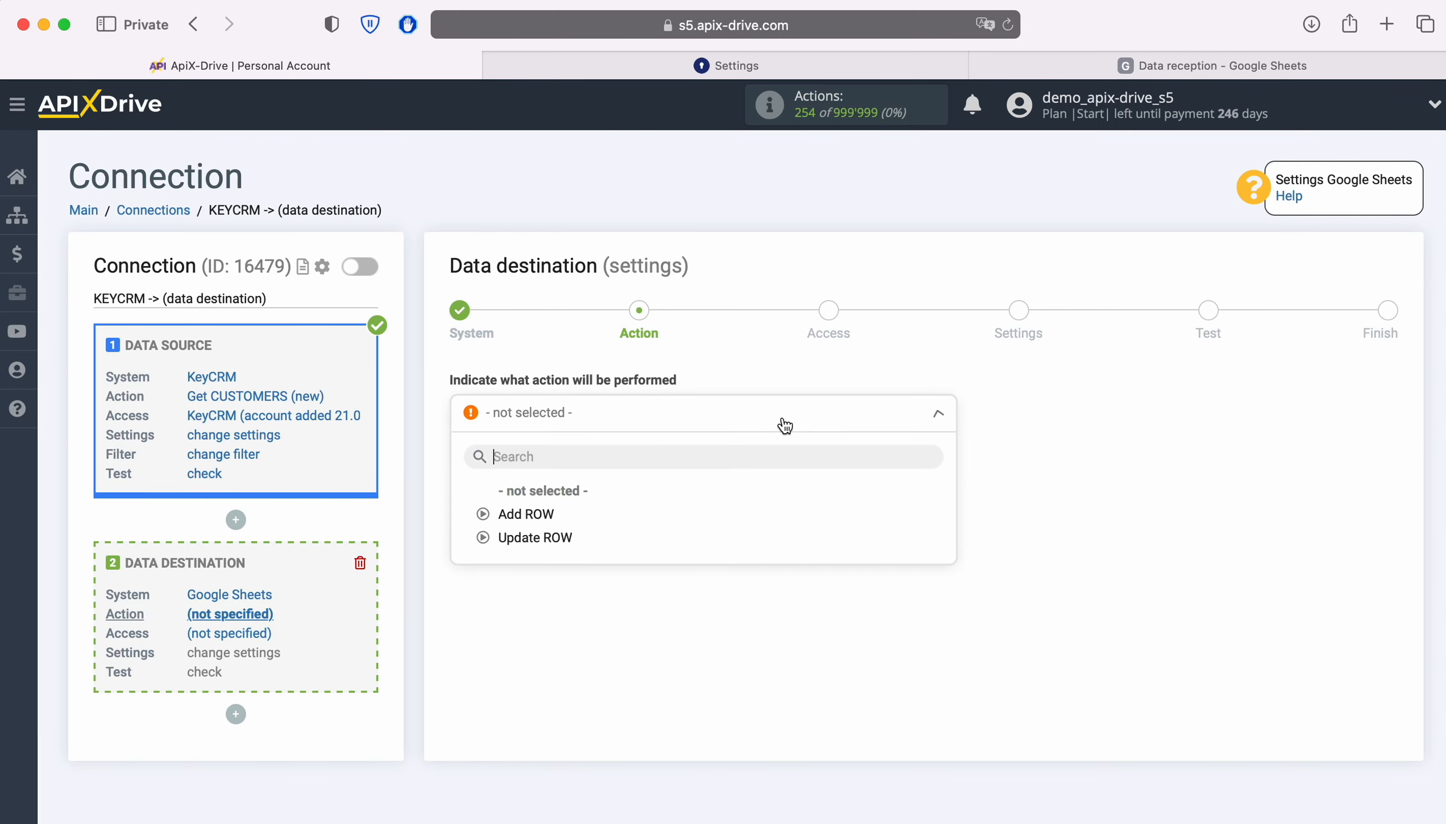
click(526, 513)
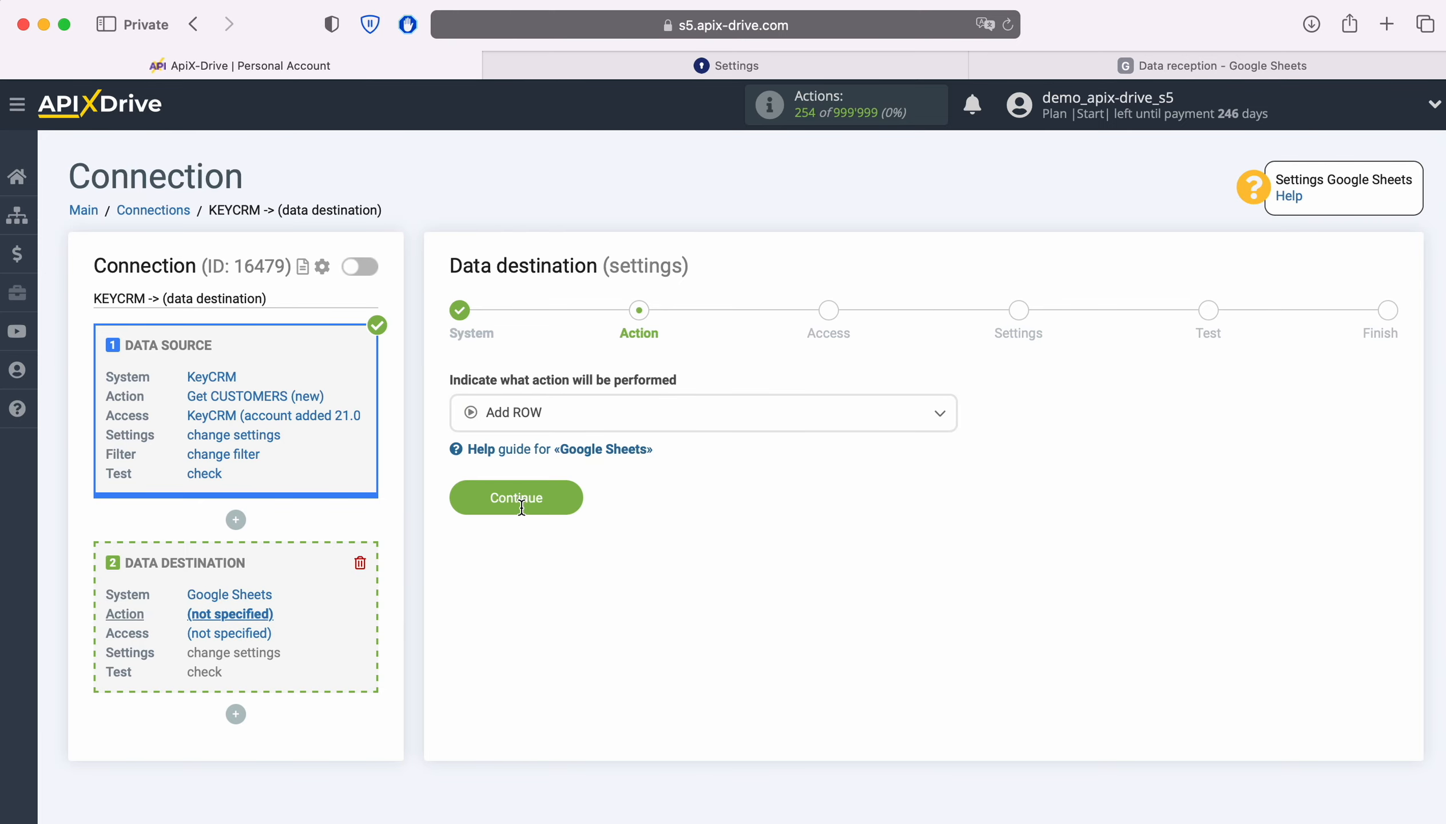
click(574, 497)
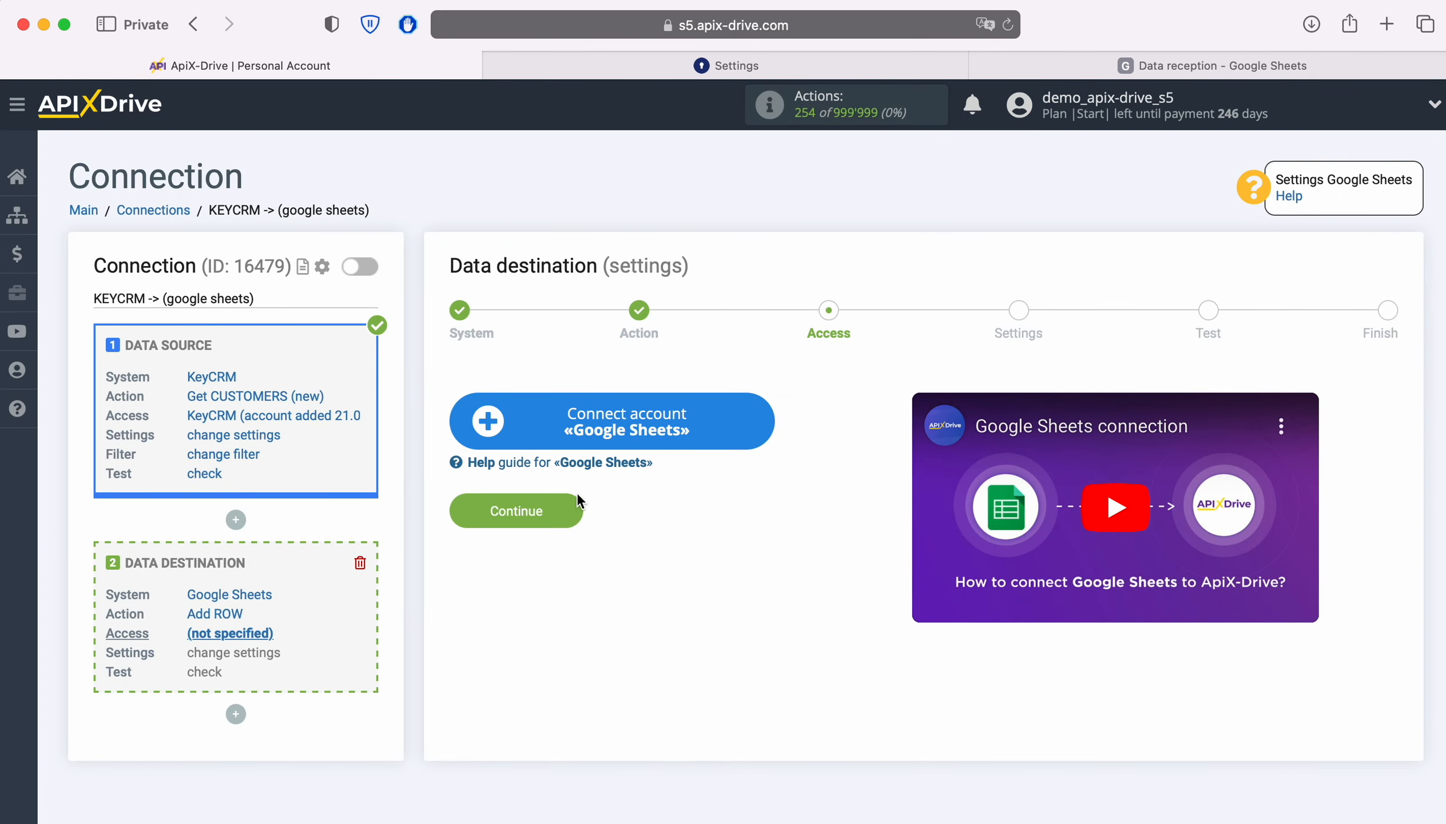
Connect a Google Sheets account by signing in with the saved Google e-mail and password and granting ApiX-Drive access
click(746, 439)
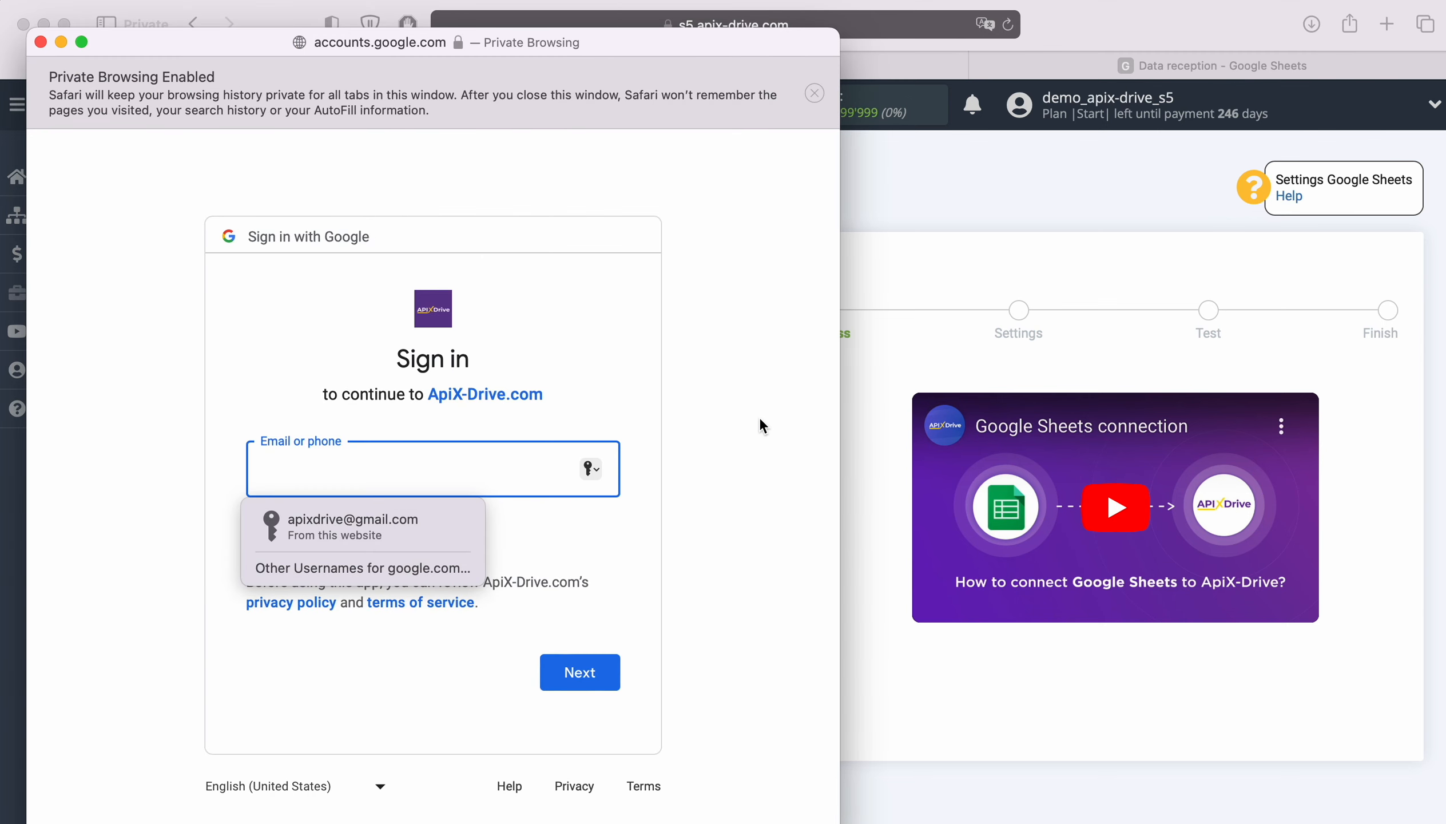
click(401, 528)
click(602, 672)
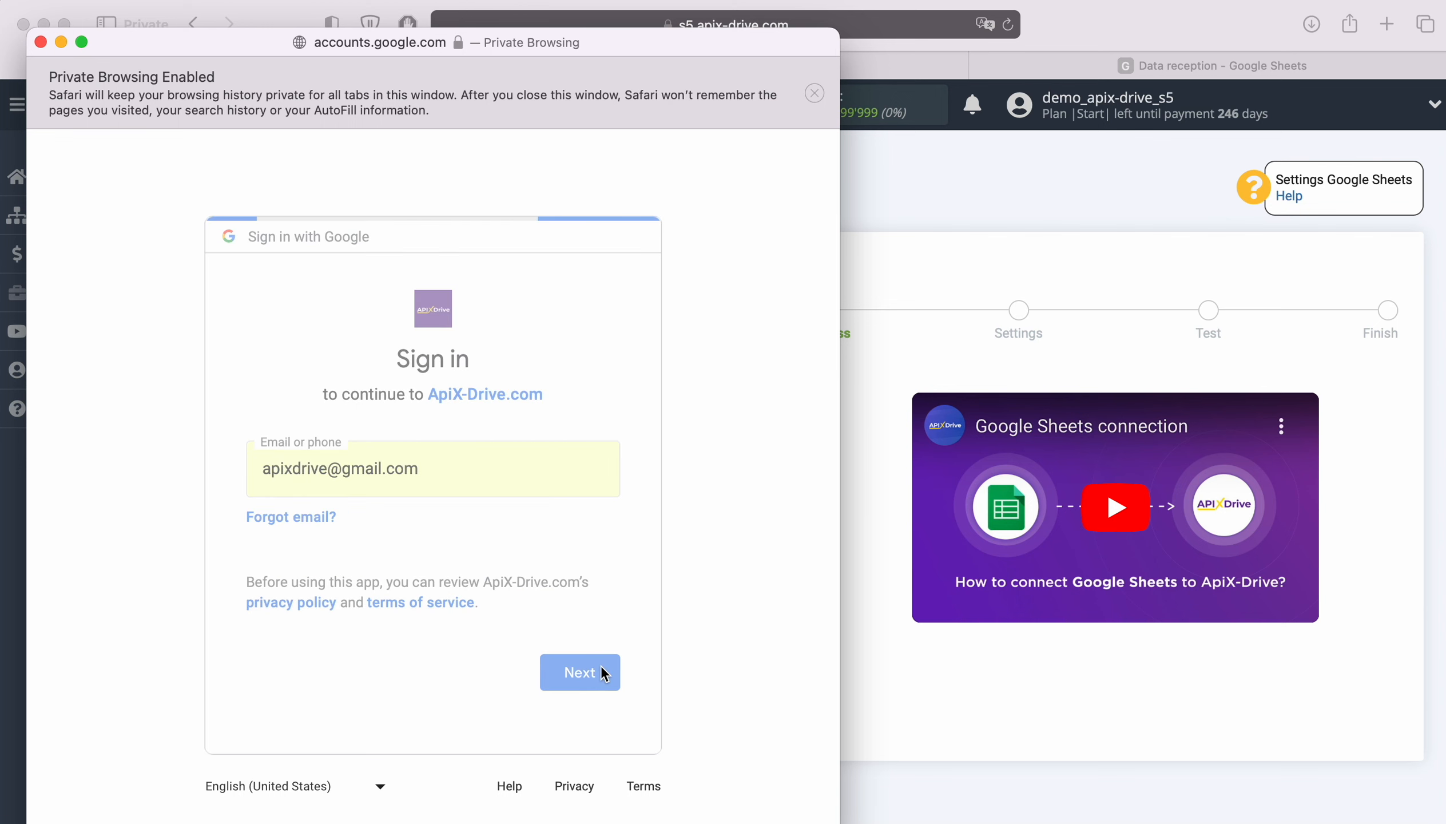
click(406, 521)
click(578, 692)
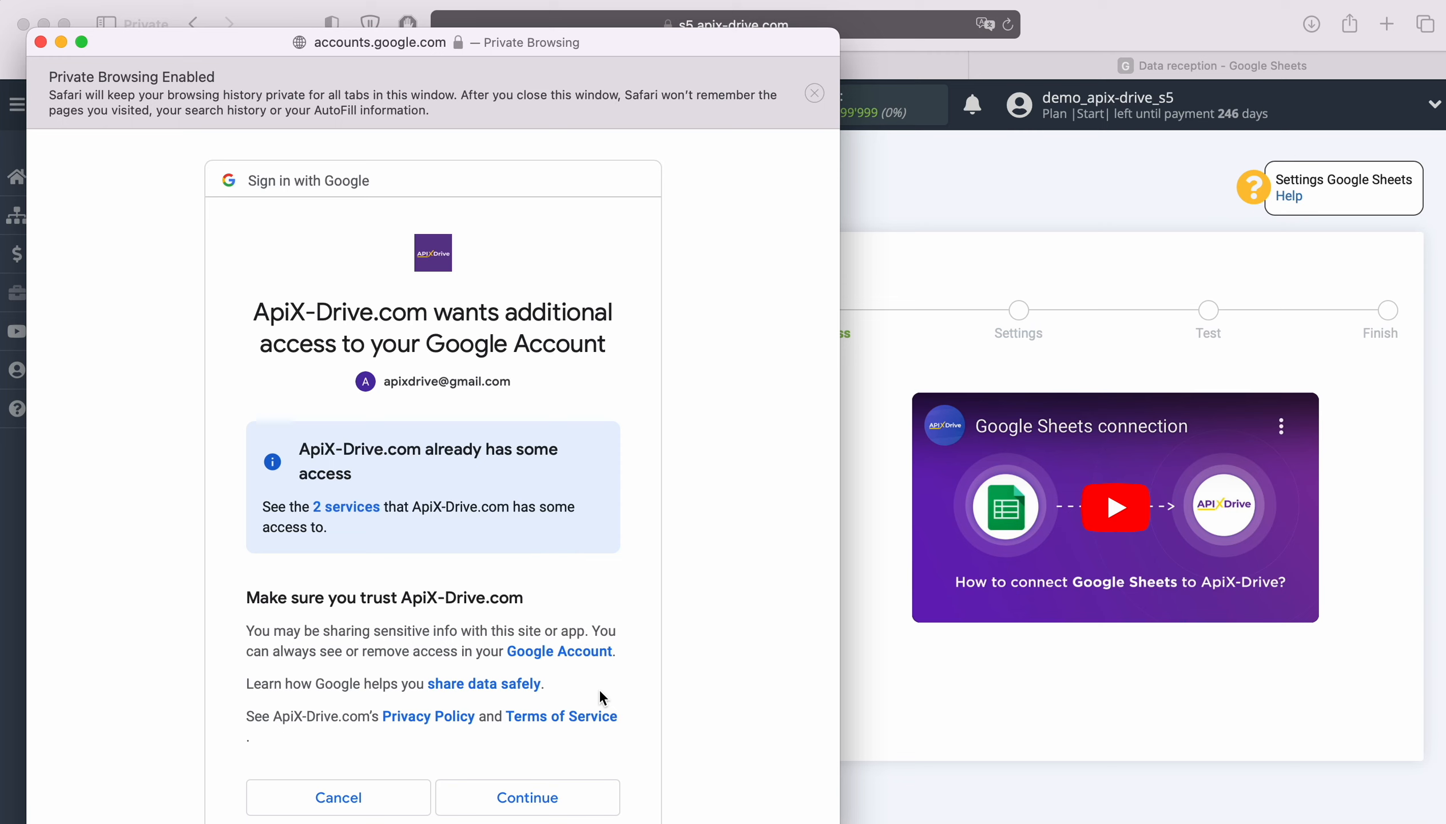
click(582, 787)
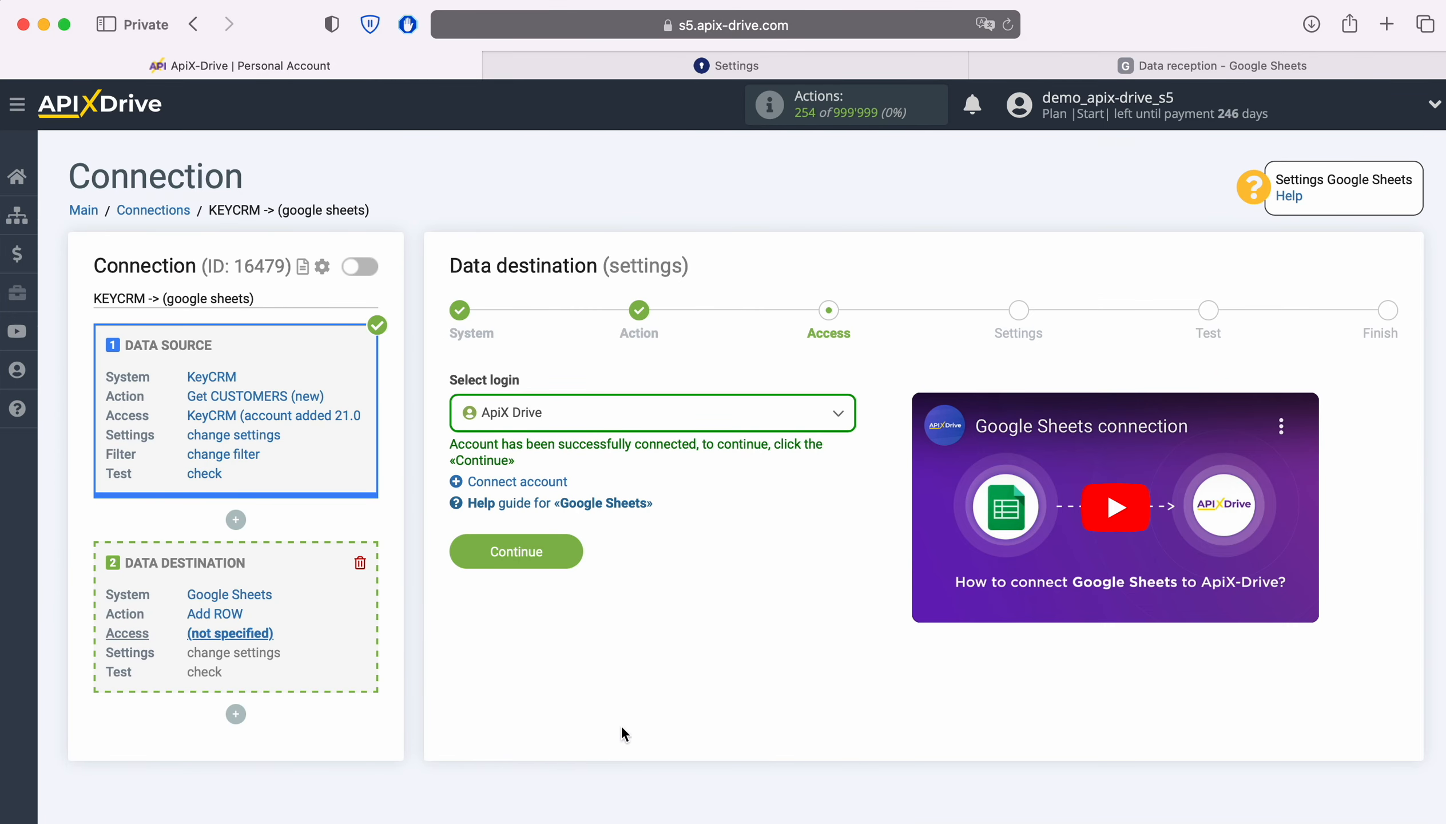
Select the connected ApiX Drive account as the Google Sheets login and continue to the settings stage
click(704, 429)
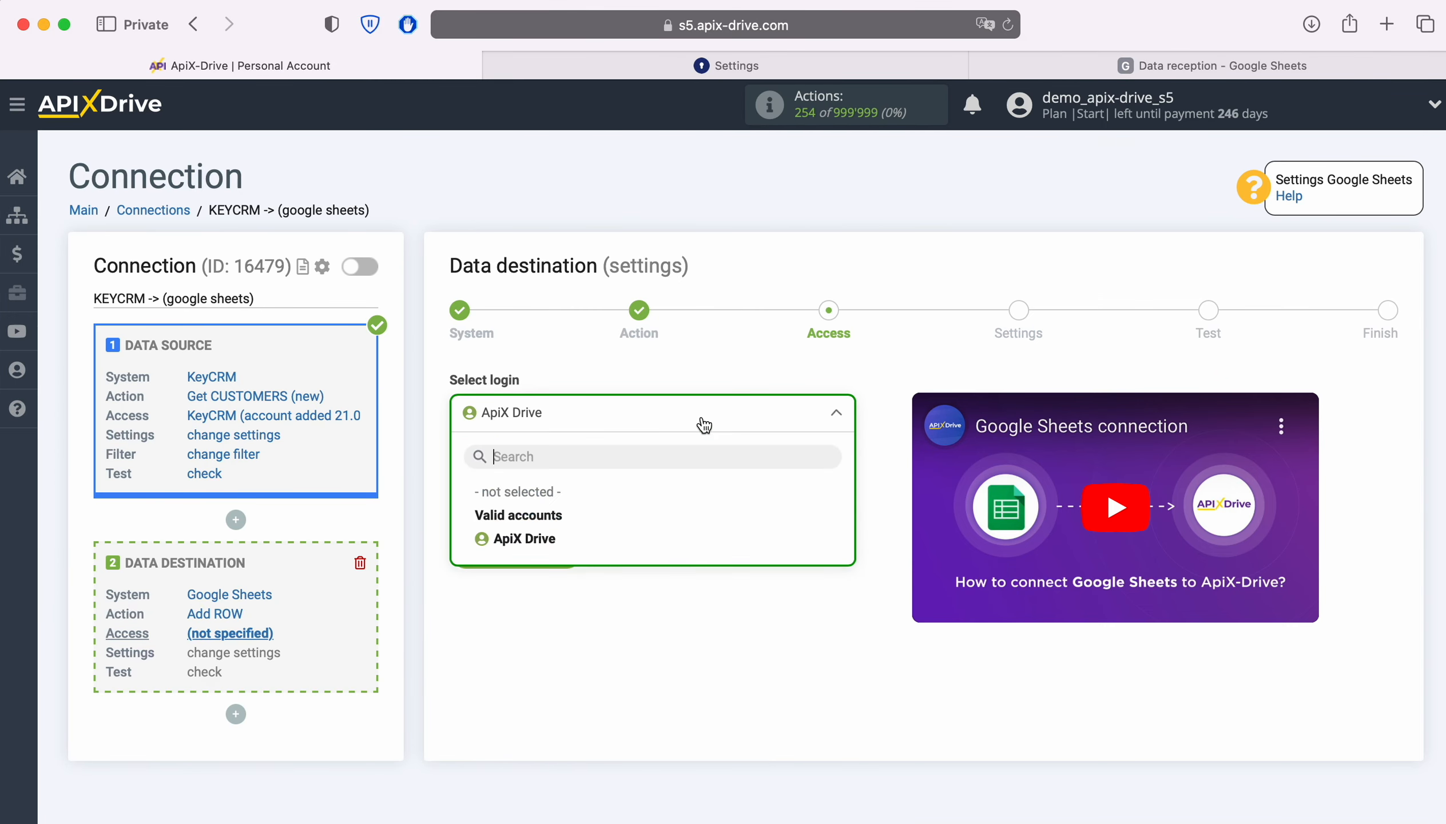
click(561, 540)
click(567, 551)
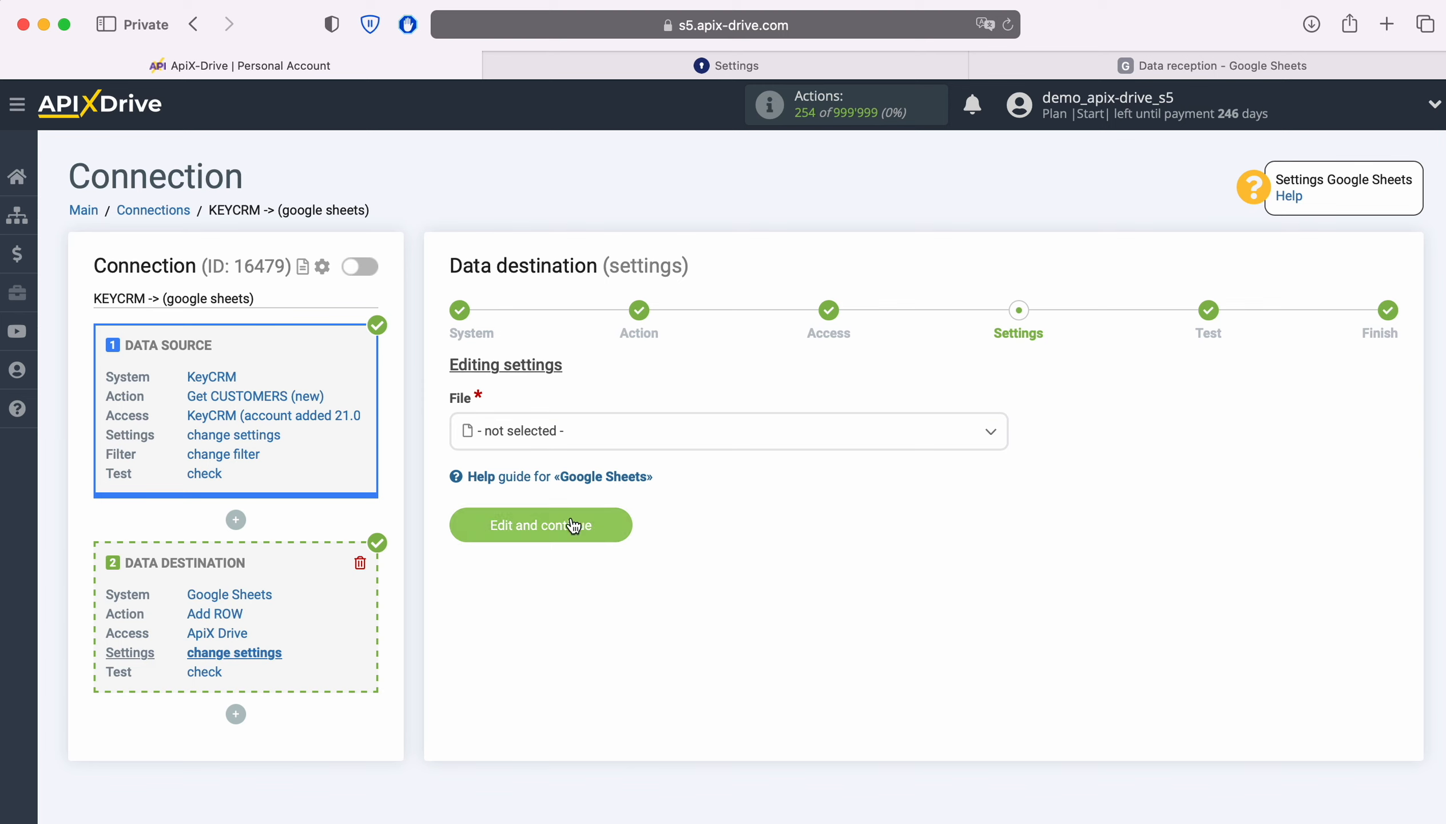
Choose the Data reception file and its Data destination sheet as the place where rows are added
click(582, 434)
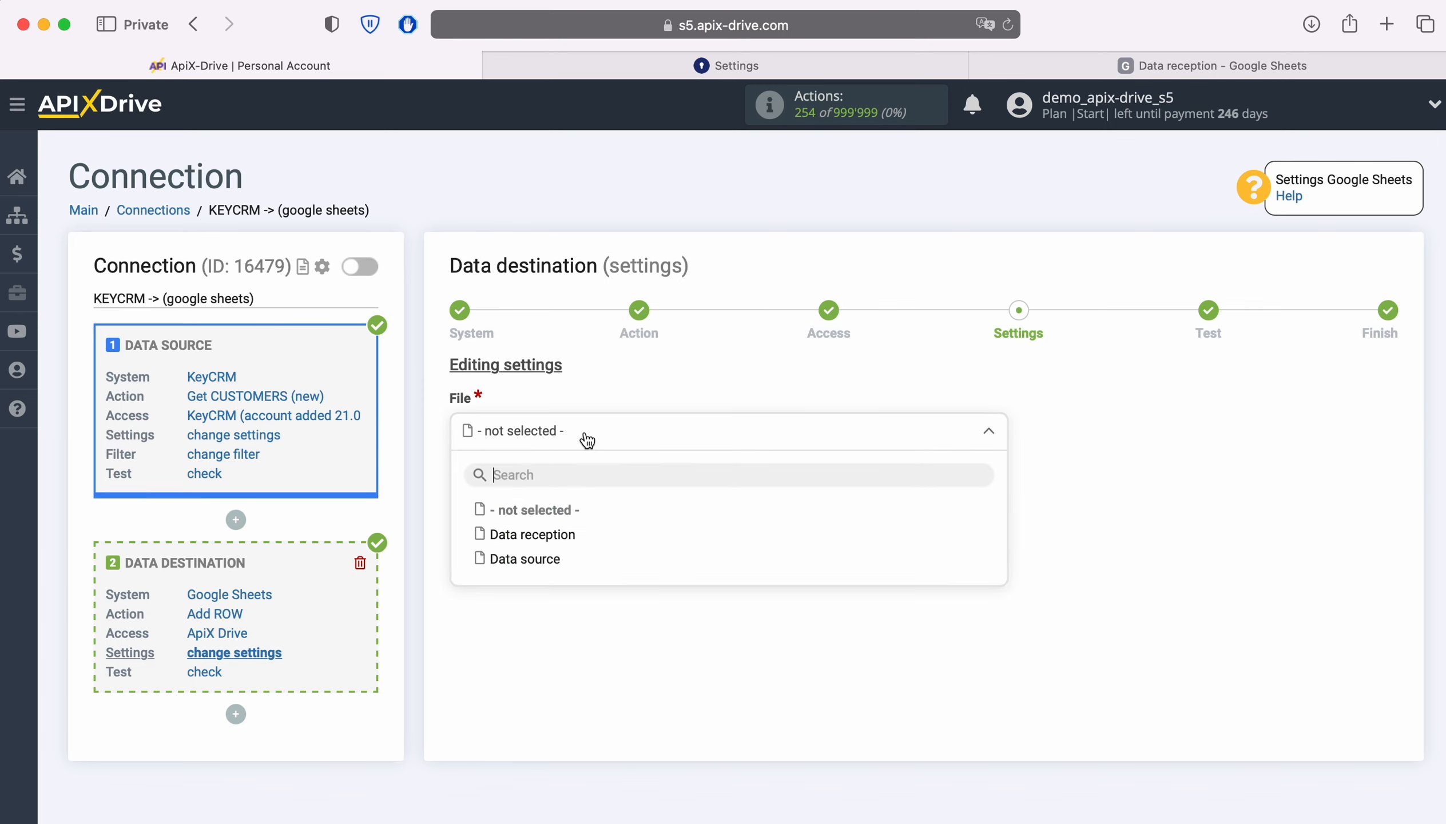
click(559, 537)
click(549, 522)
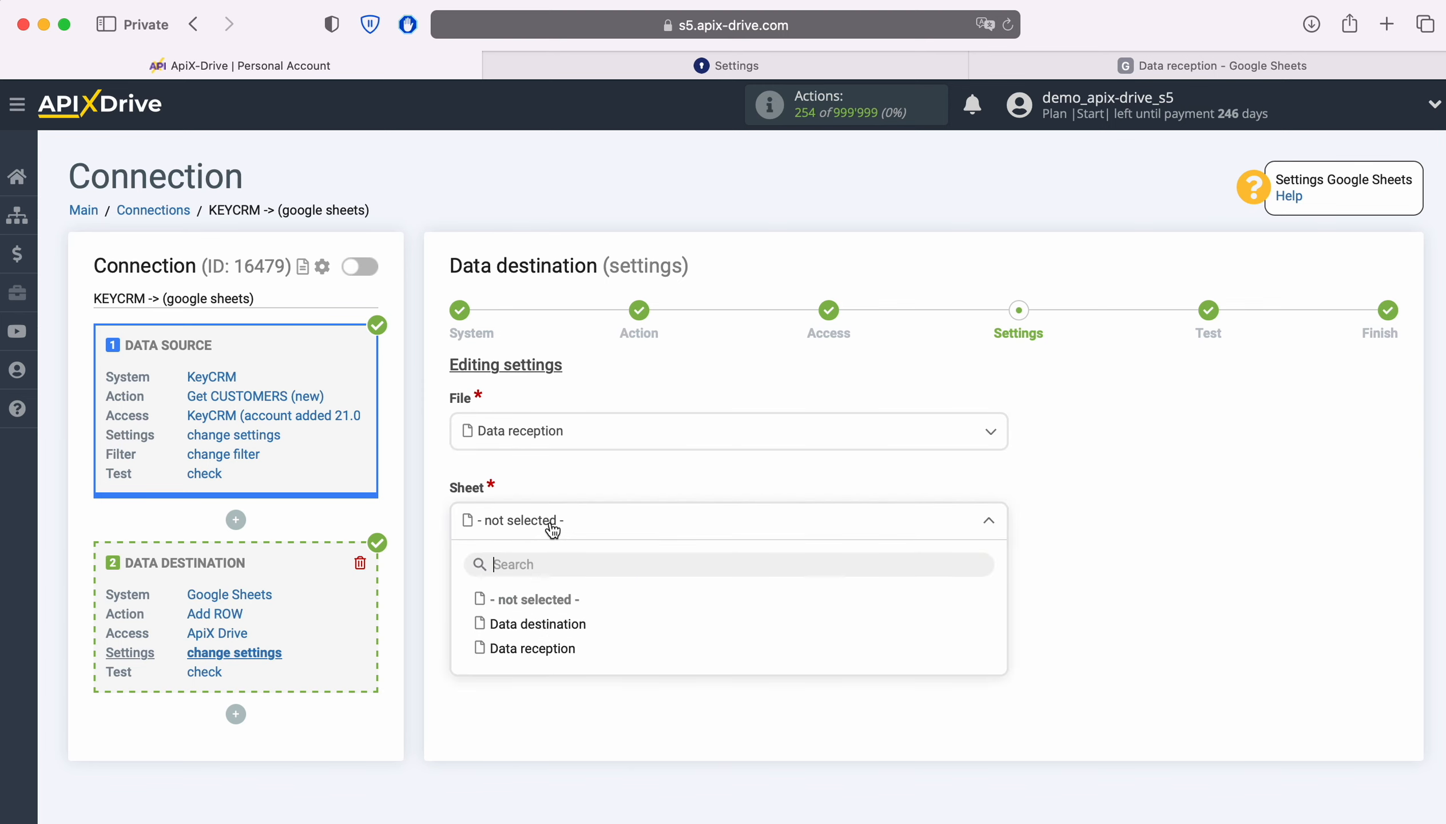
click(568, 625)
Map the KeyCRM Creation date variable to Column A and the customer's Full name variable to Column B
scroll(1163, 537, down, 5)
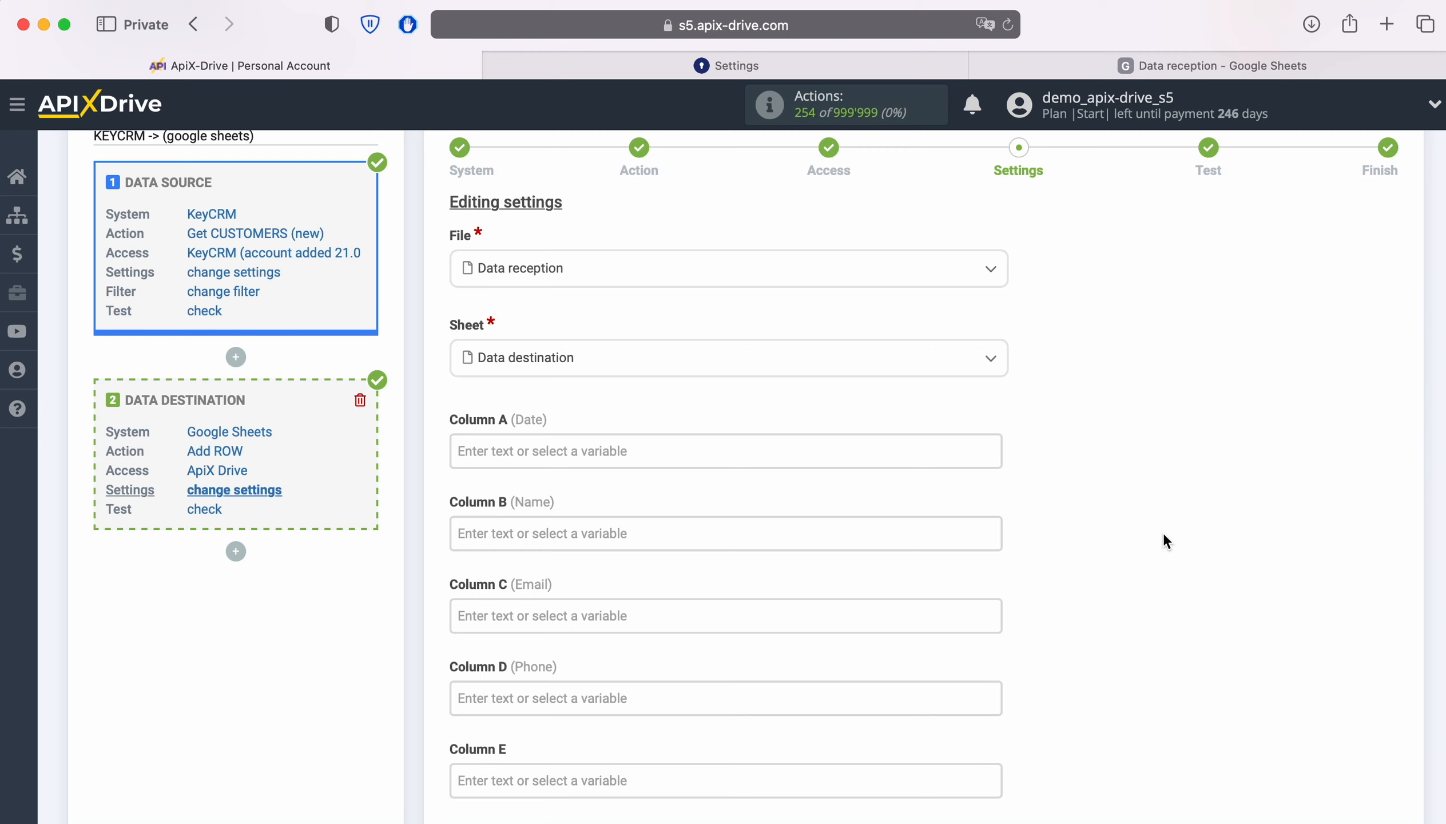
click(694, 467)
scroll(687, 465, down, 5)
scroll(910, 468, down, 2)
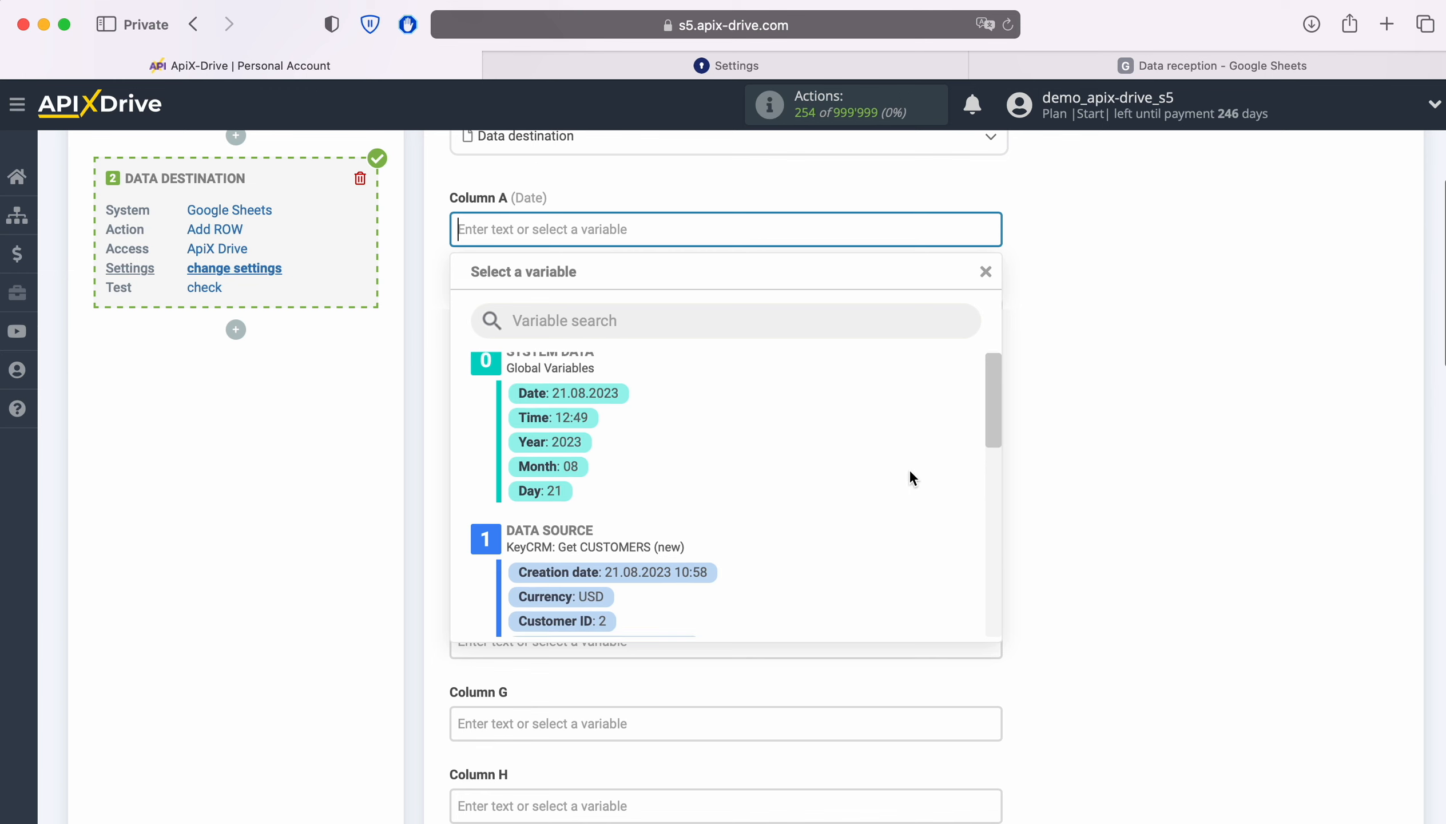
click(711, 493)
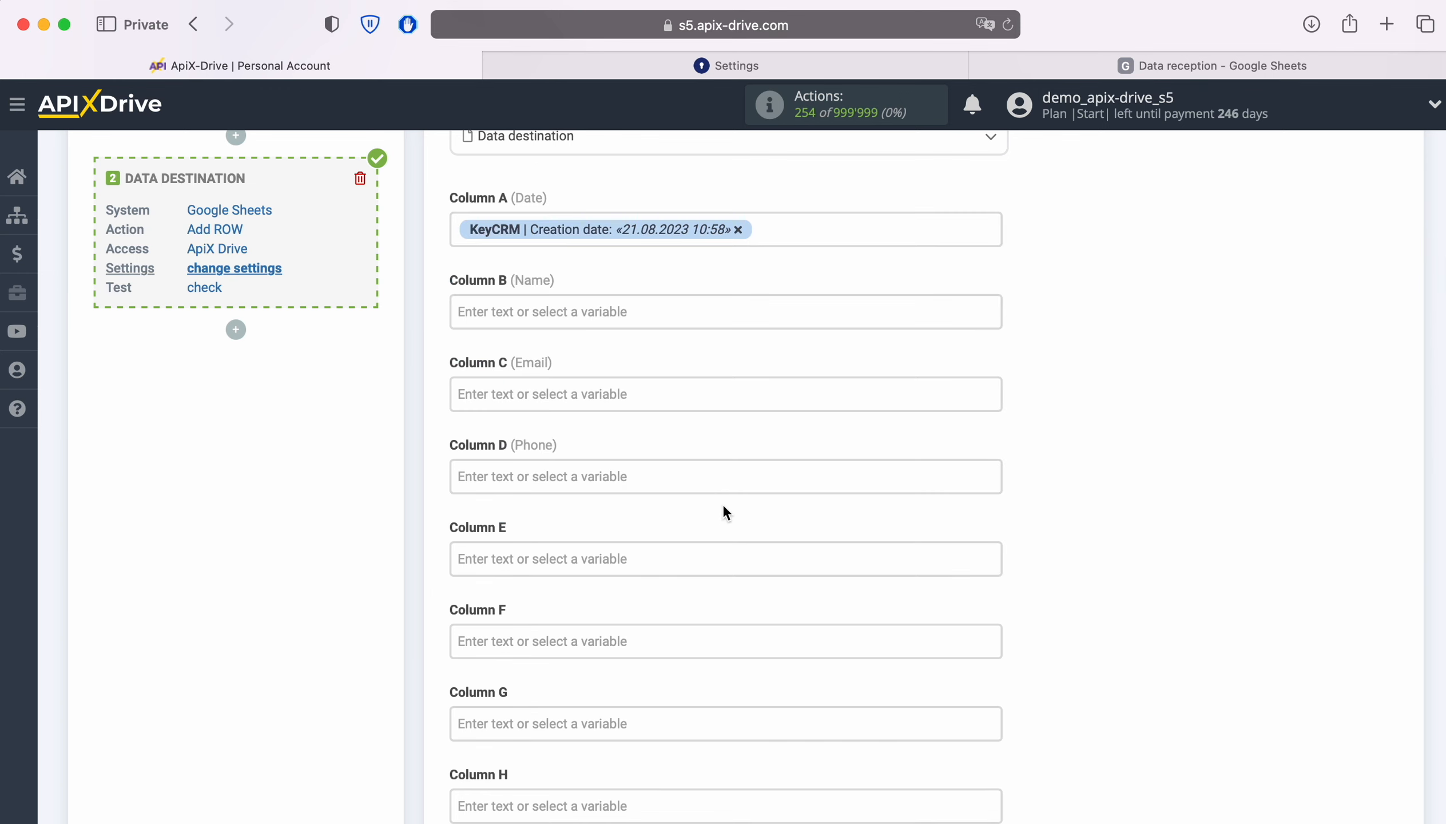
click(621, 326)
scroll(689, 474, down, 3)
scroll(850, 484, down, 3)
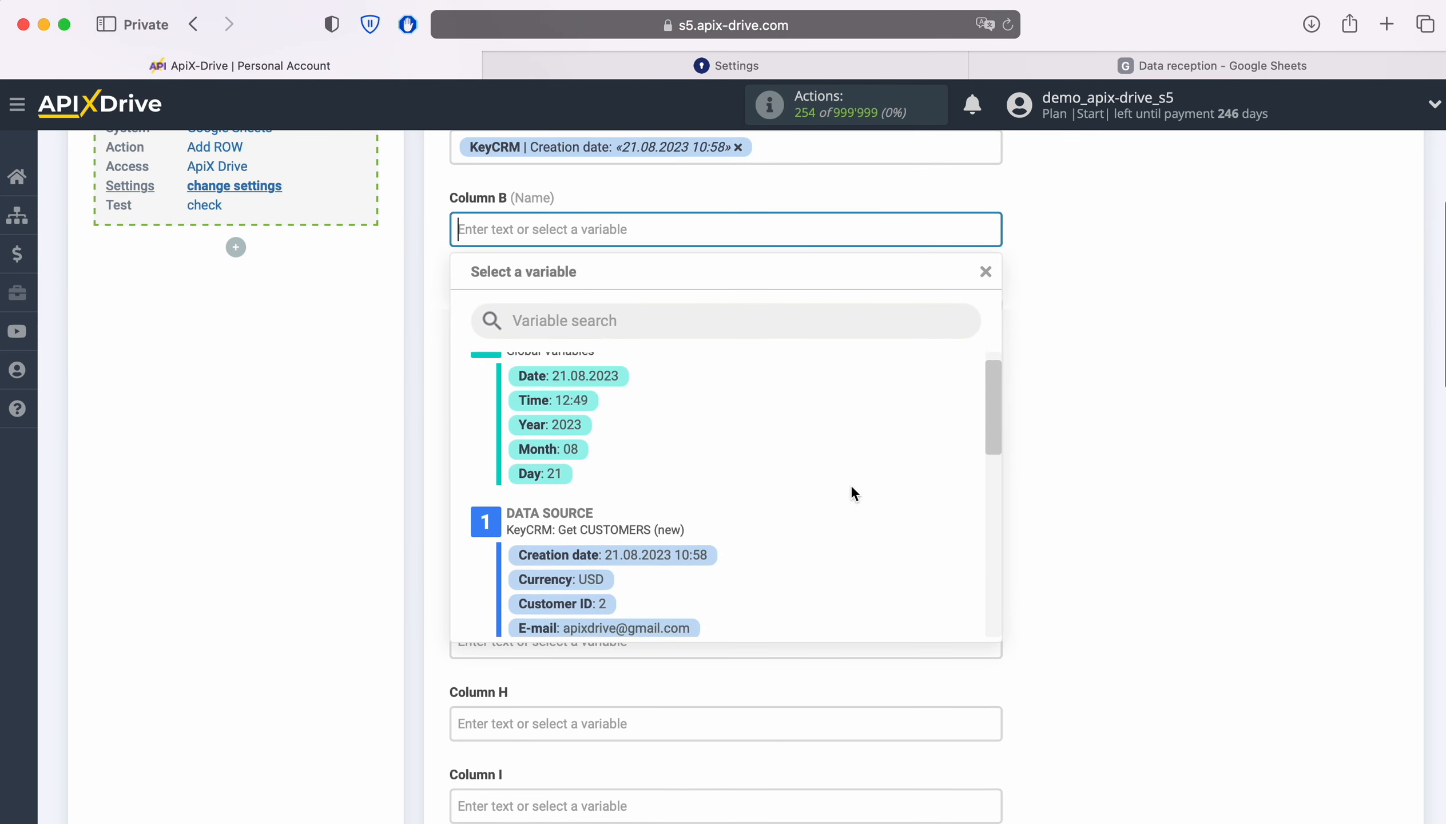
click(605, 565)
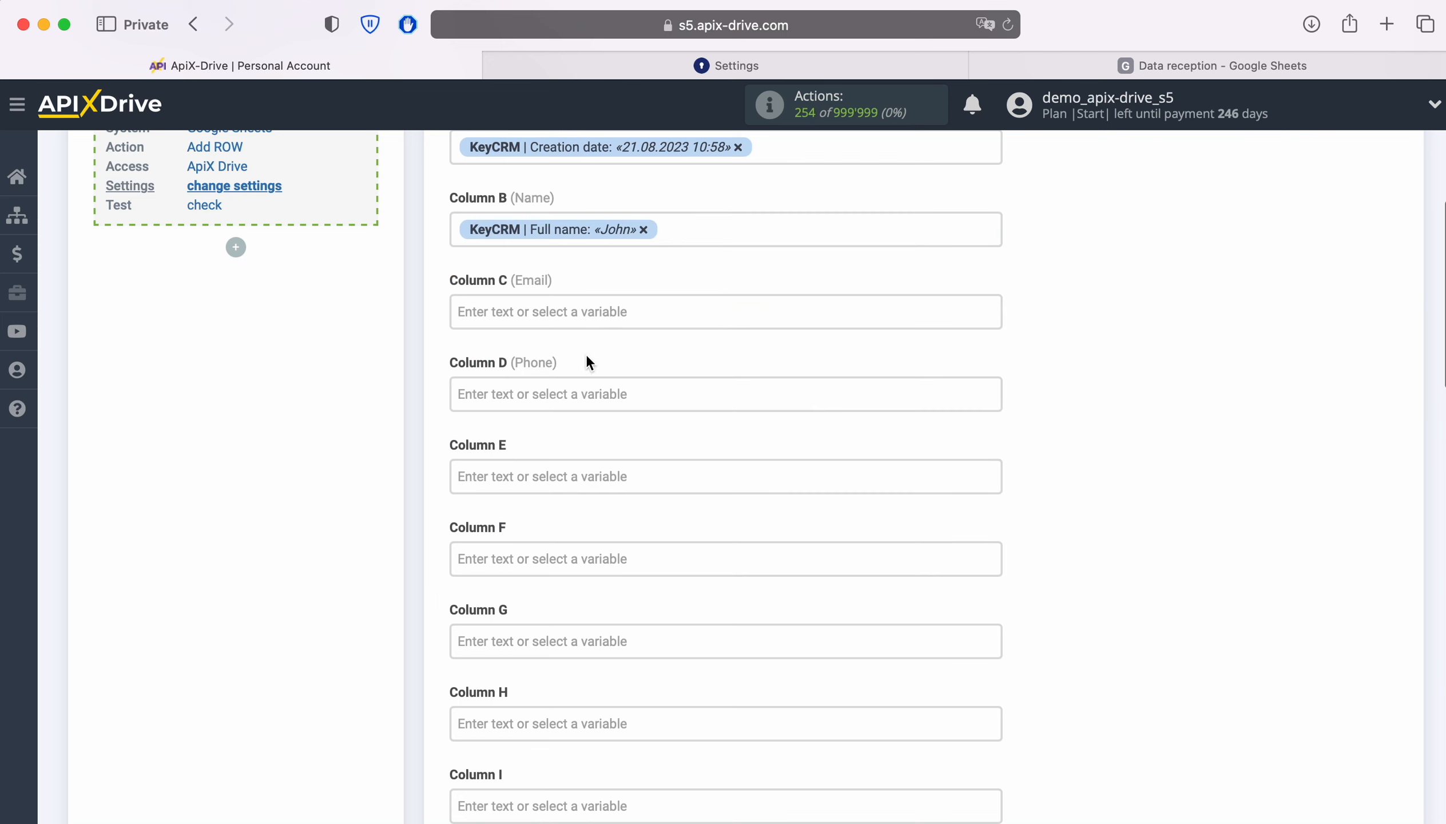
Map the KeyCRM customer's E-mail variable to Column C and the customer's own Phone variable to Column D
click(583, 319)
scroll(874, 490, down, 3)
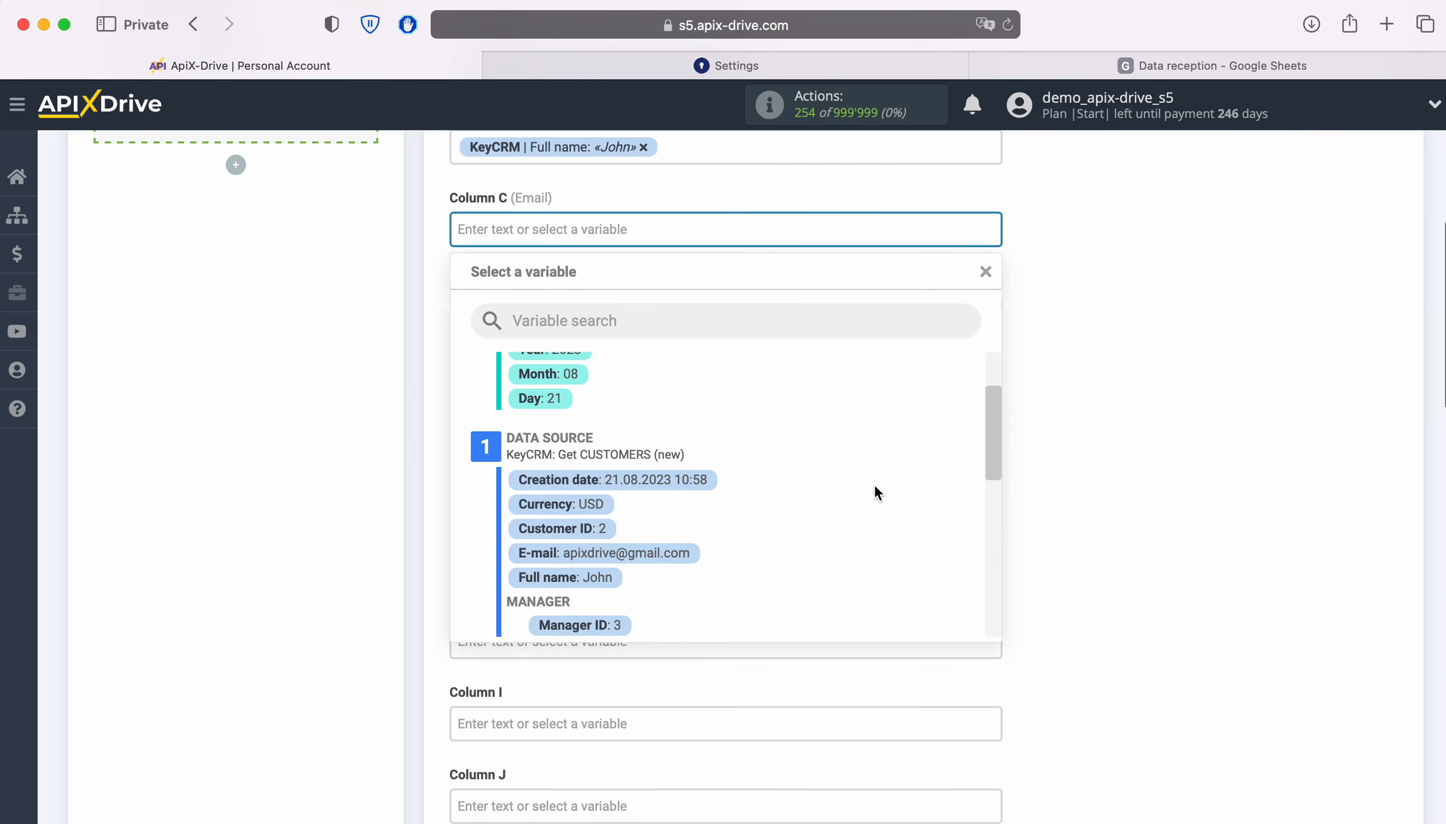
click(670, 552)
click(613, 315)
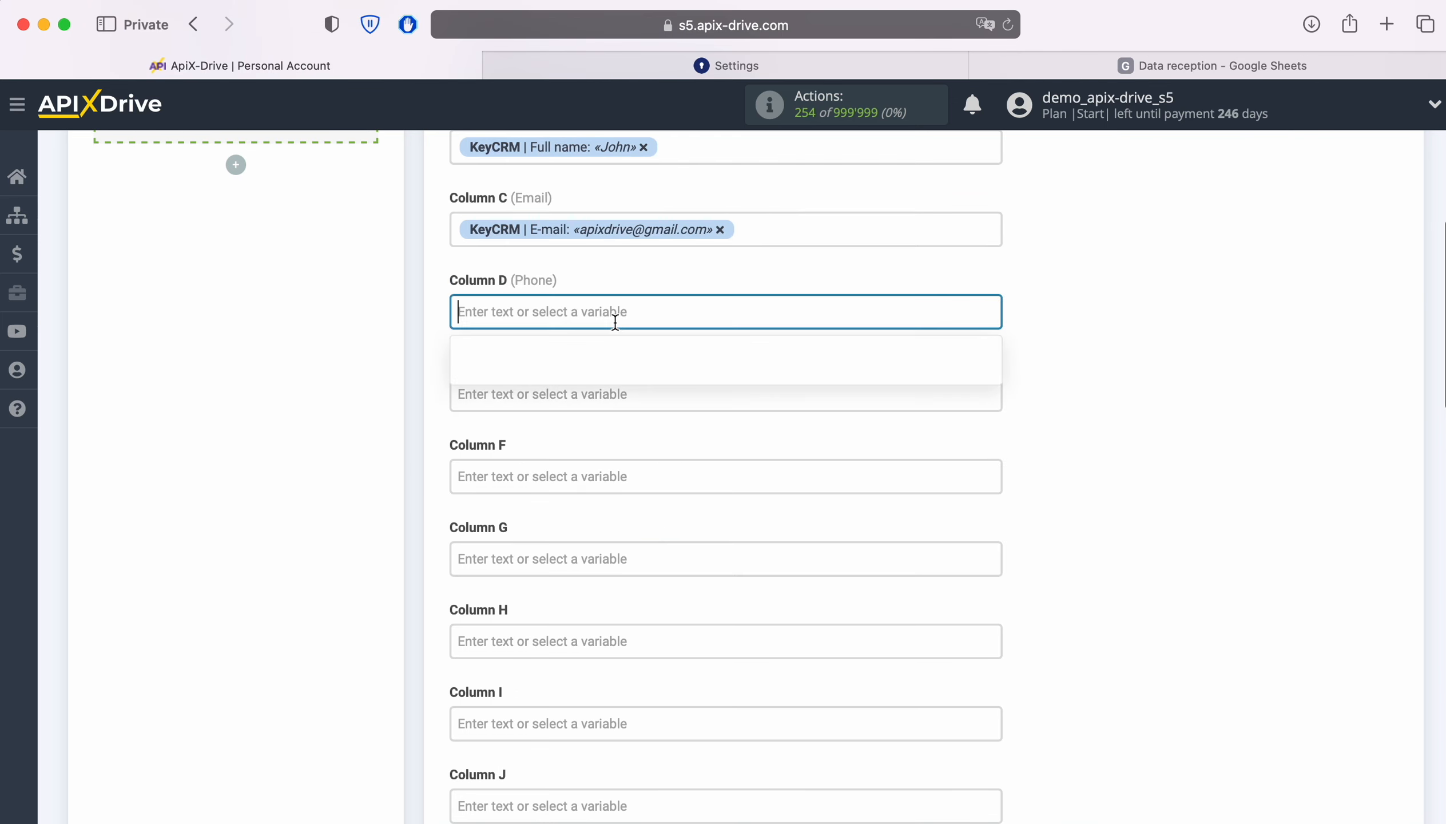
scroll(902, 533, down, 4)
scroll(899, 532, down, 5)
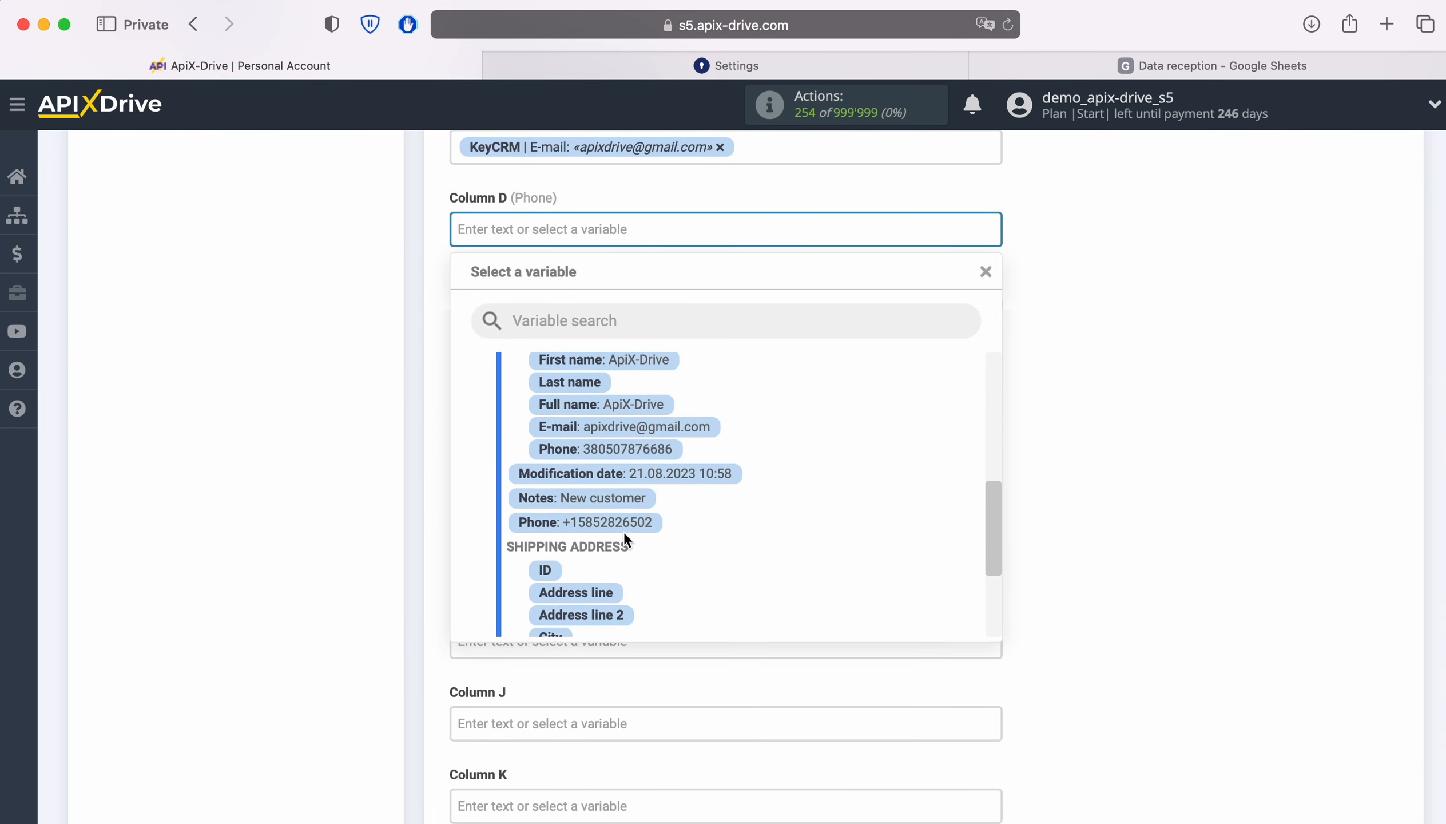
click(617, 527)
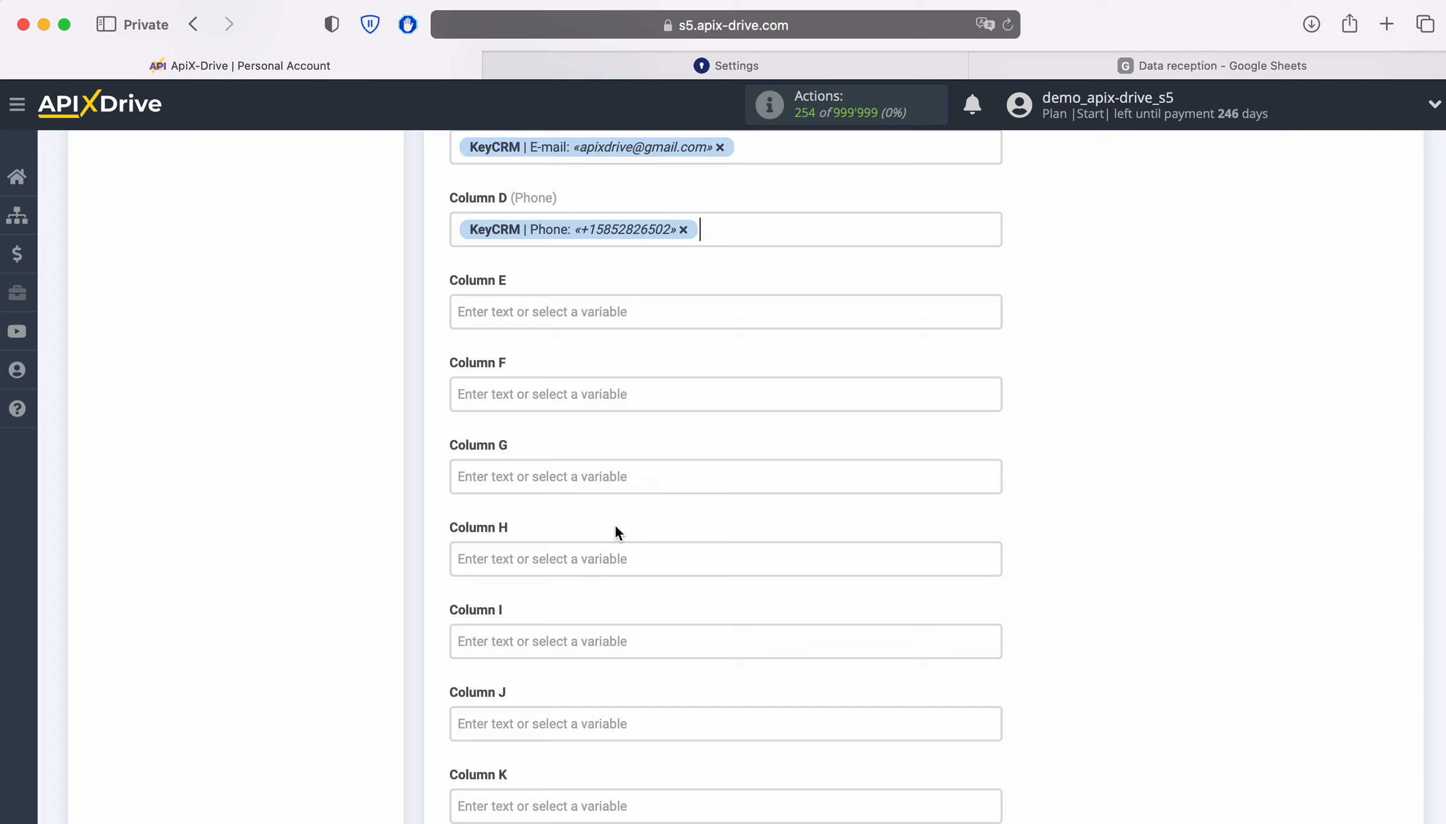
Enter the fixed text "New customer from KeyCRM" for Column E and save the destination settings, leaving the remaining columns empty
click(562, 315)
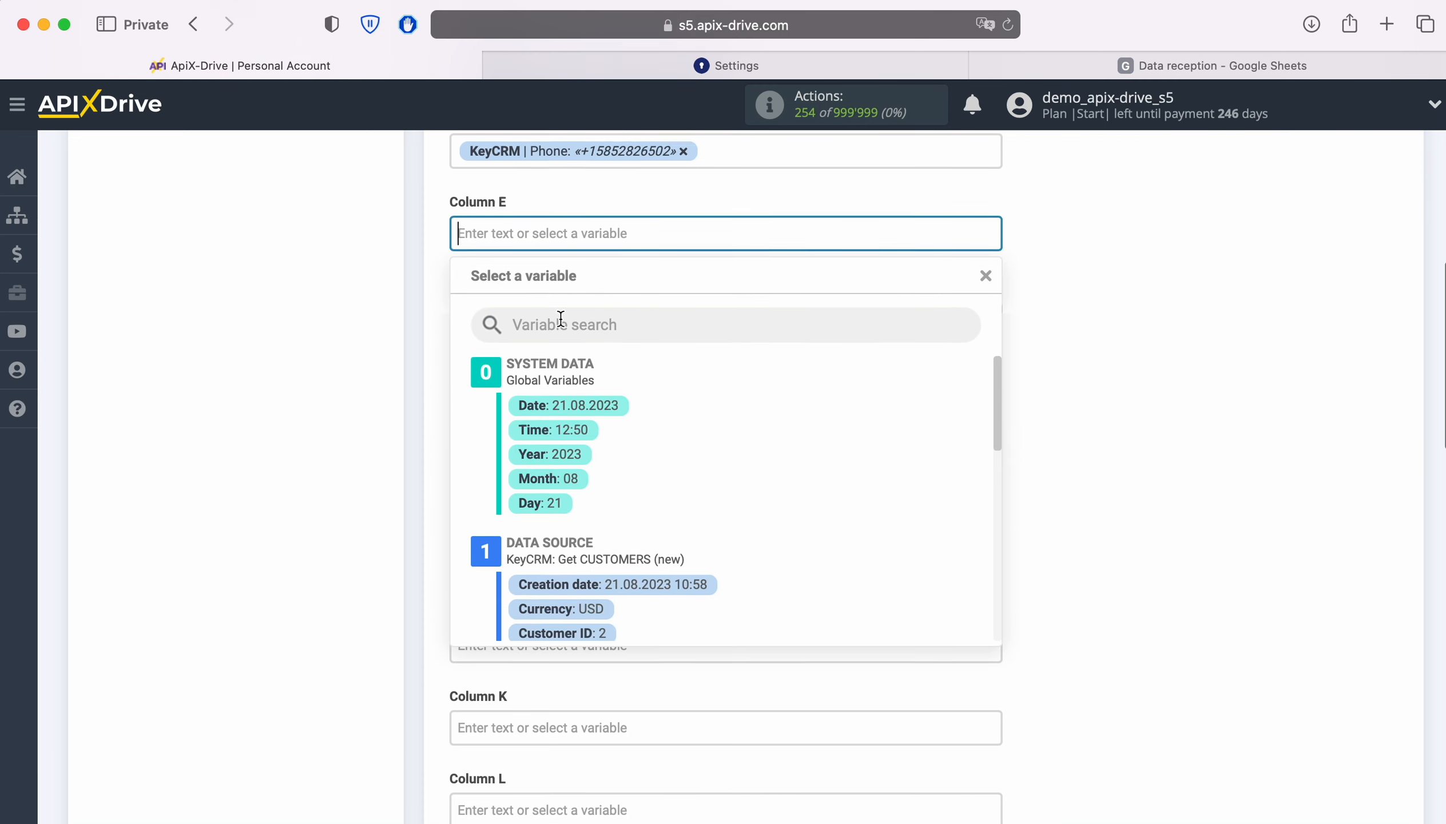
text(New cu)
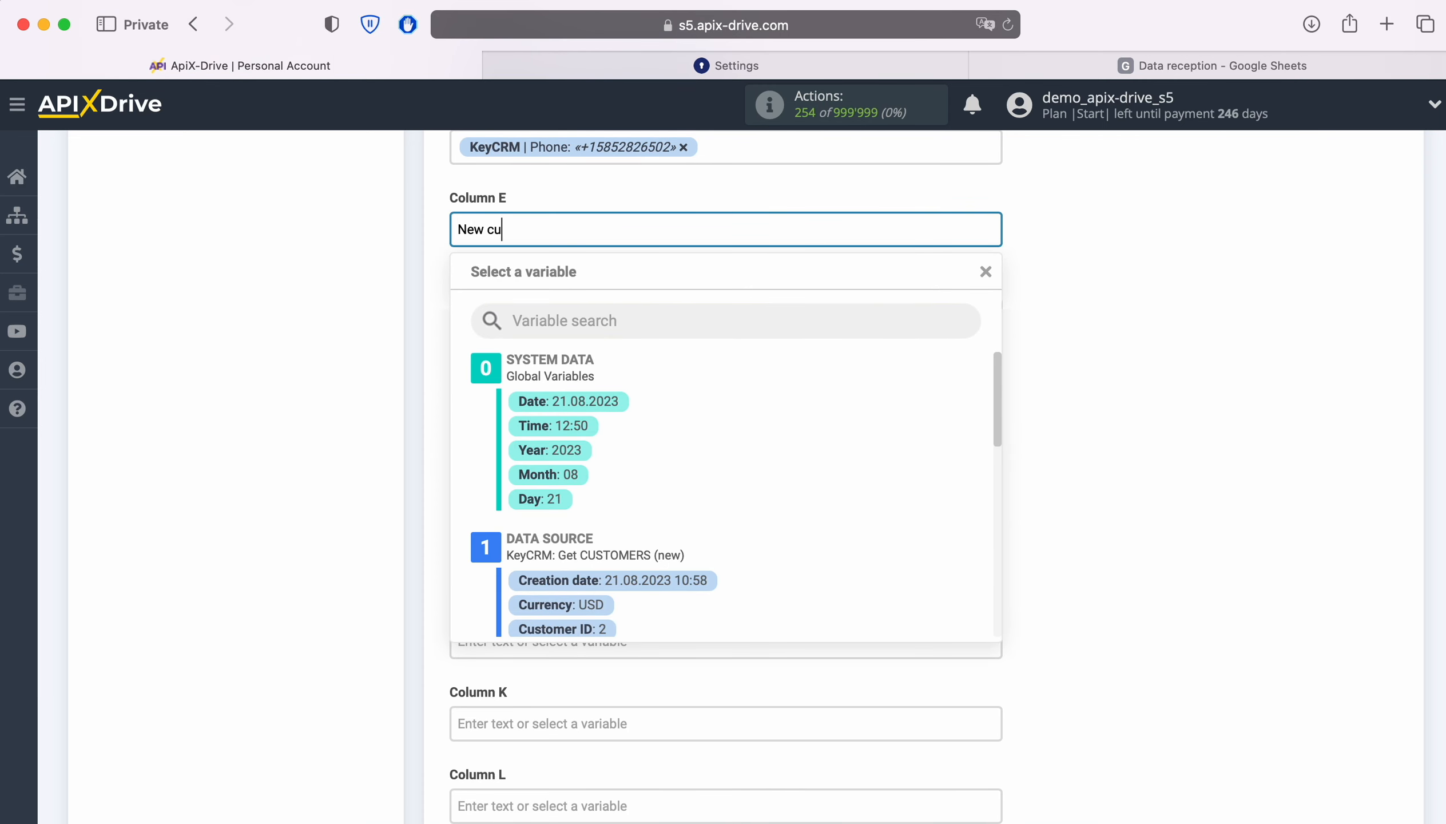
text(stomer from KeyCRM)
click(1097, 398)
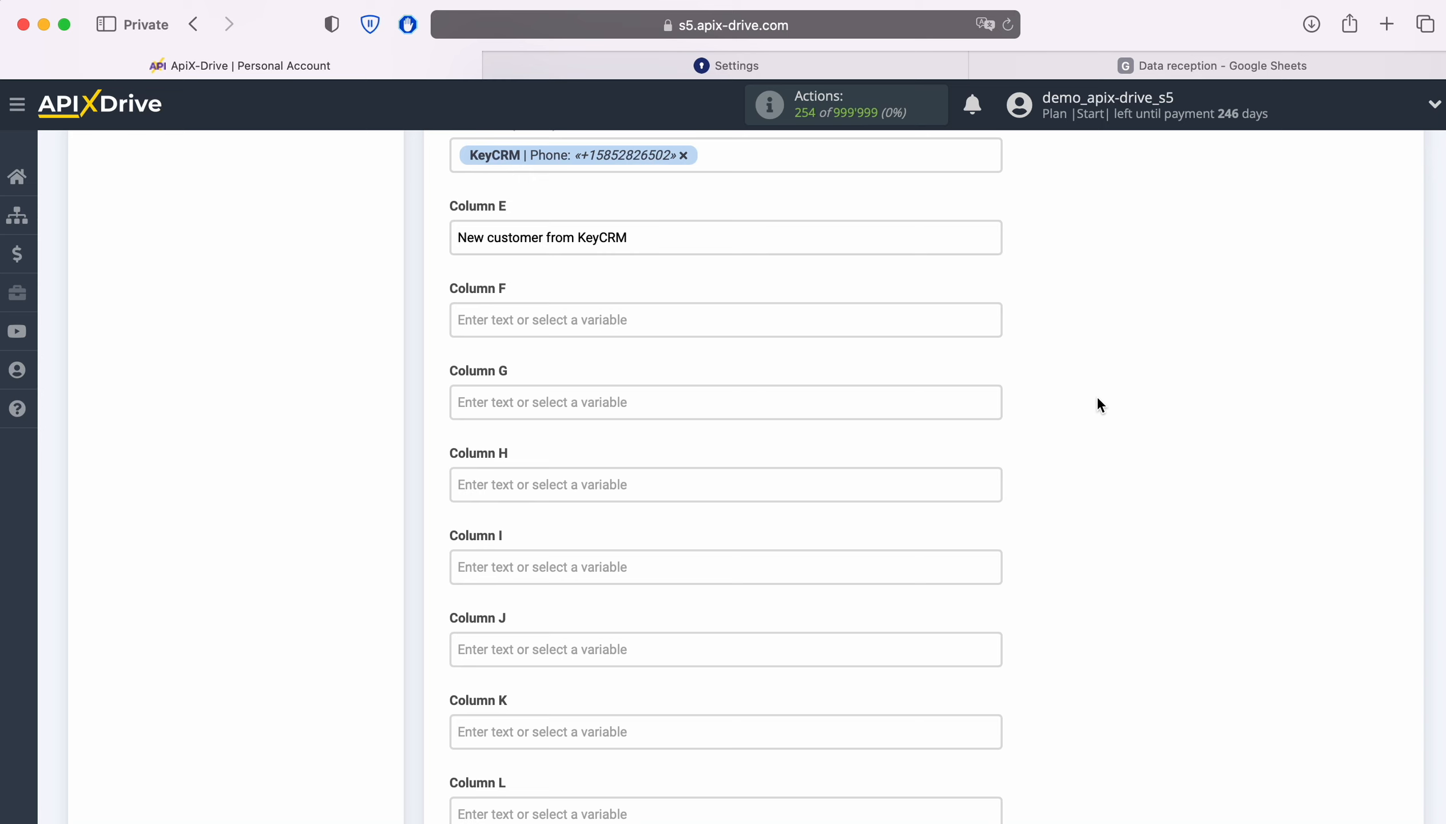
scroll(1098, 398, down, 10)
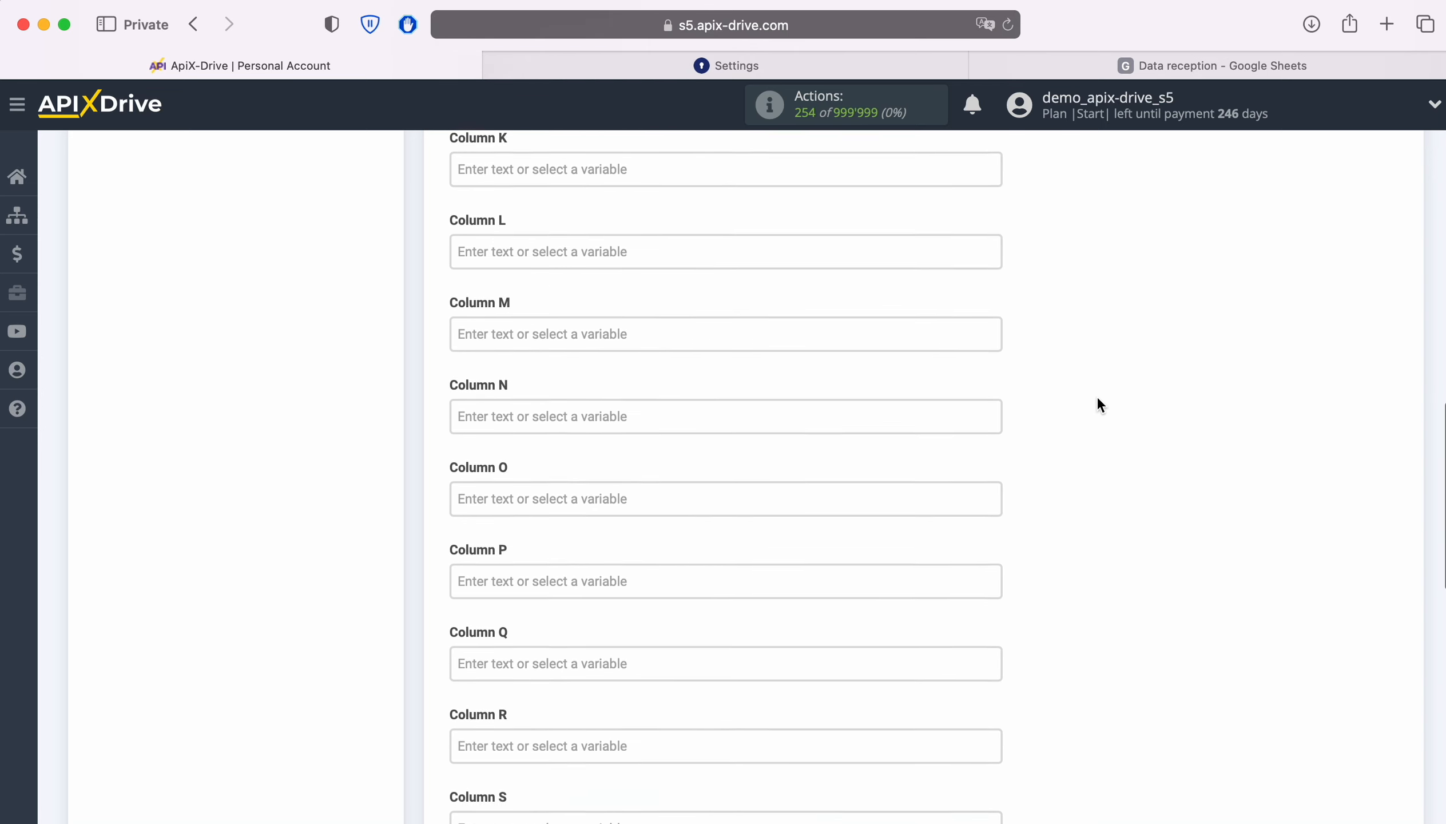
scroll(1098, 399, down, 12)
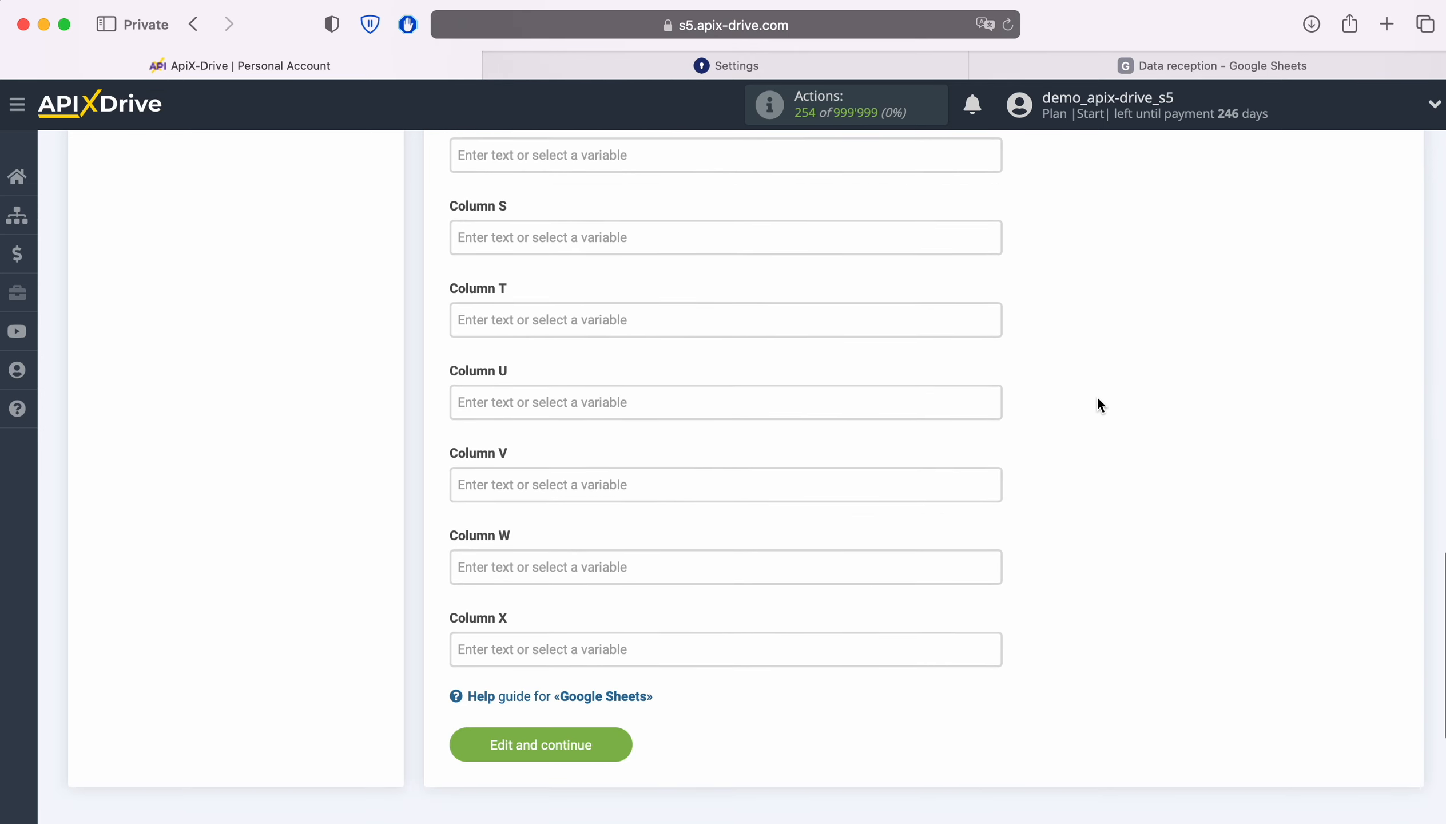
click(625, 735)
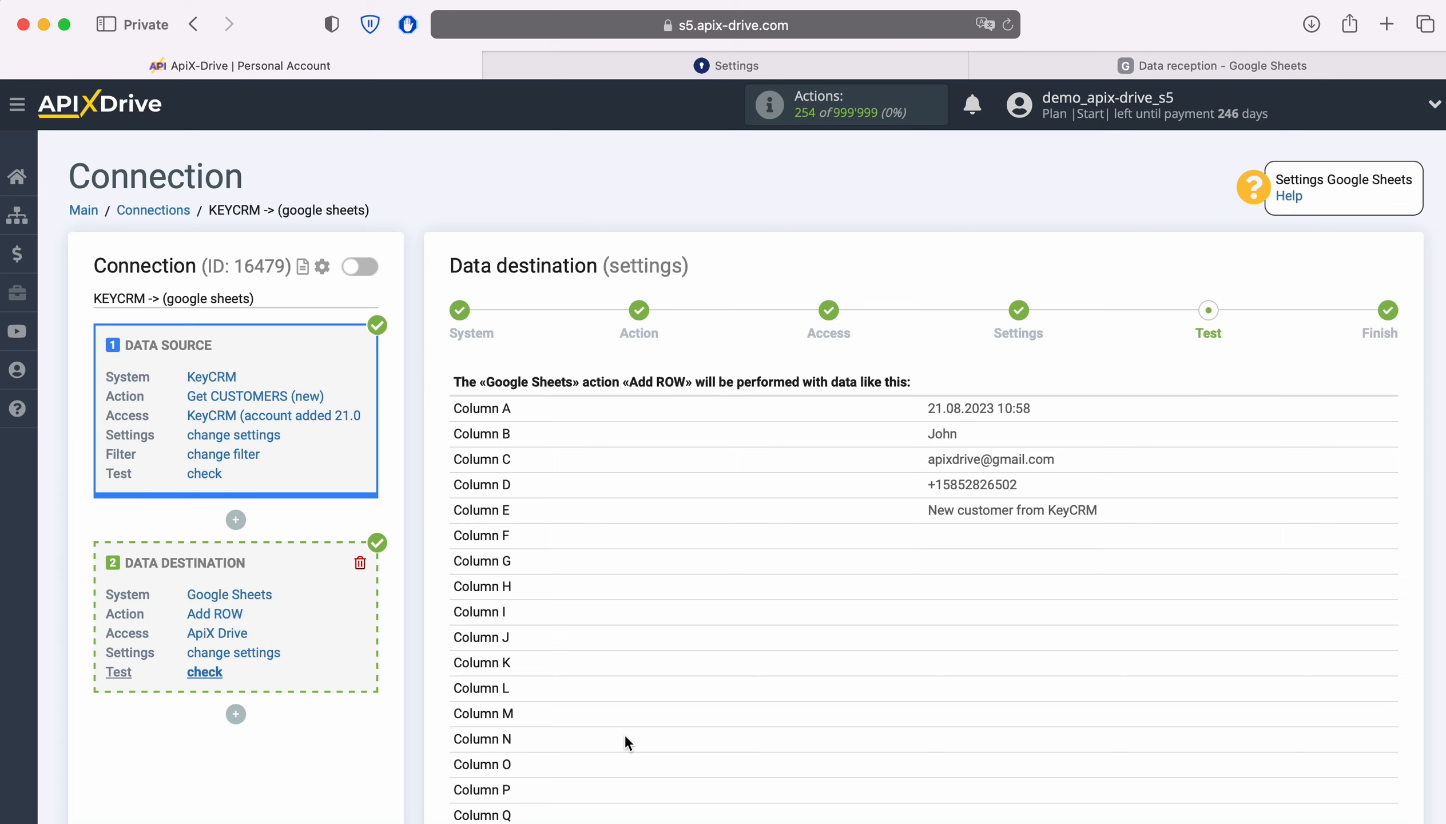
Send the test data to Google Sheets and check the added row in the Data reception spreadsheet
scroll(1116, 647, down, 5)
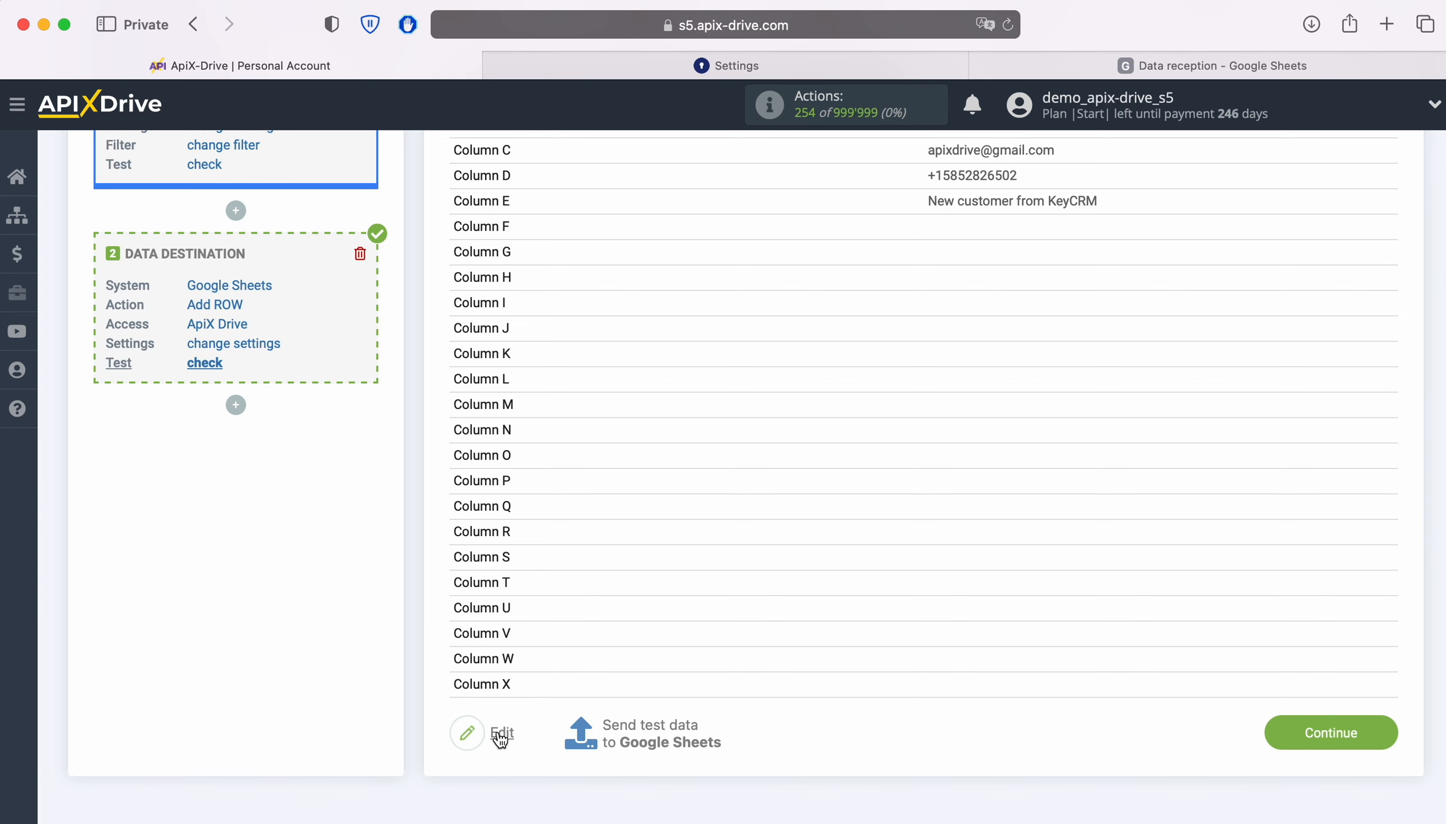
click(616, 726)
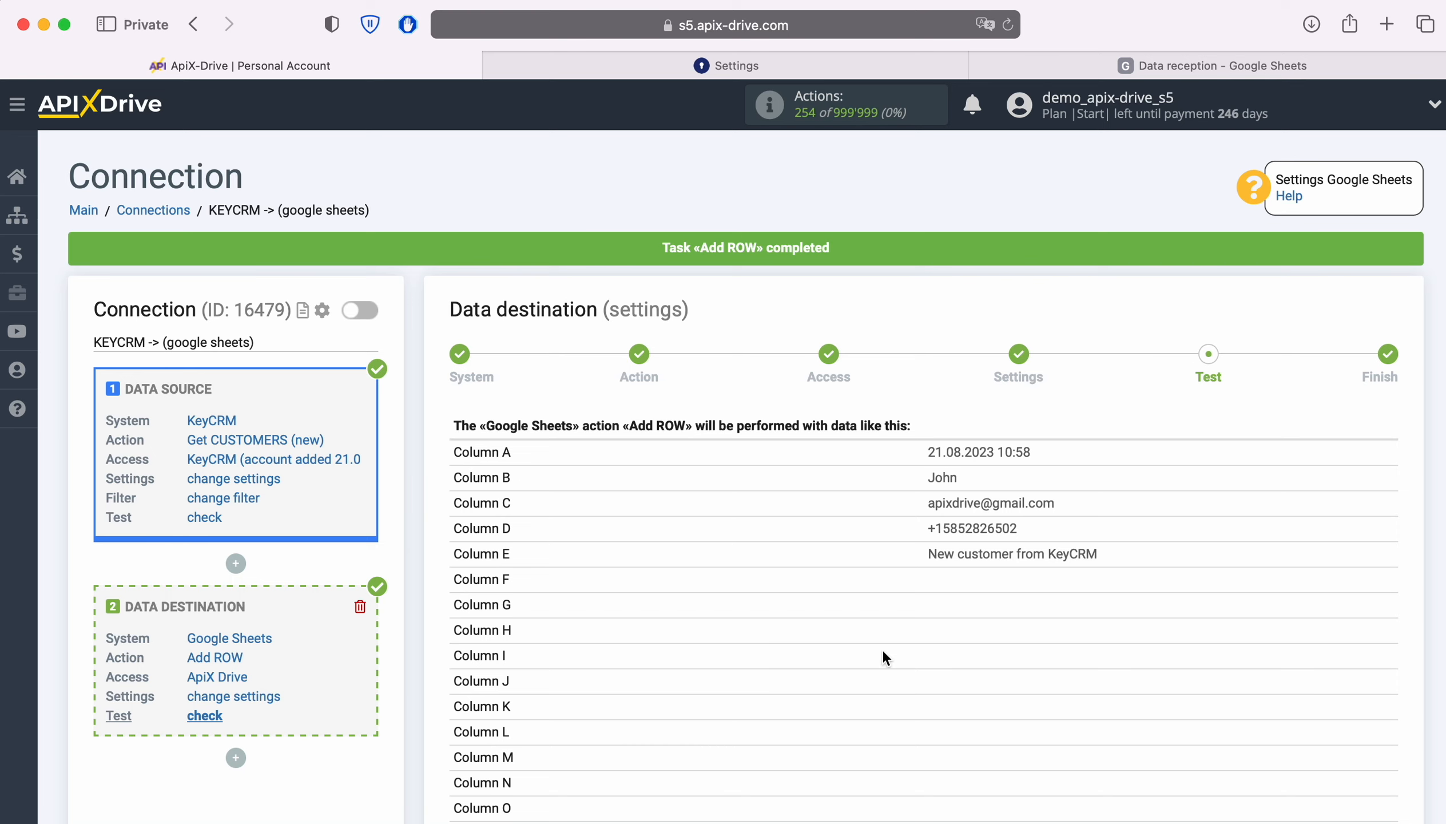
click(1133, 62)
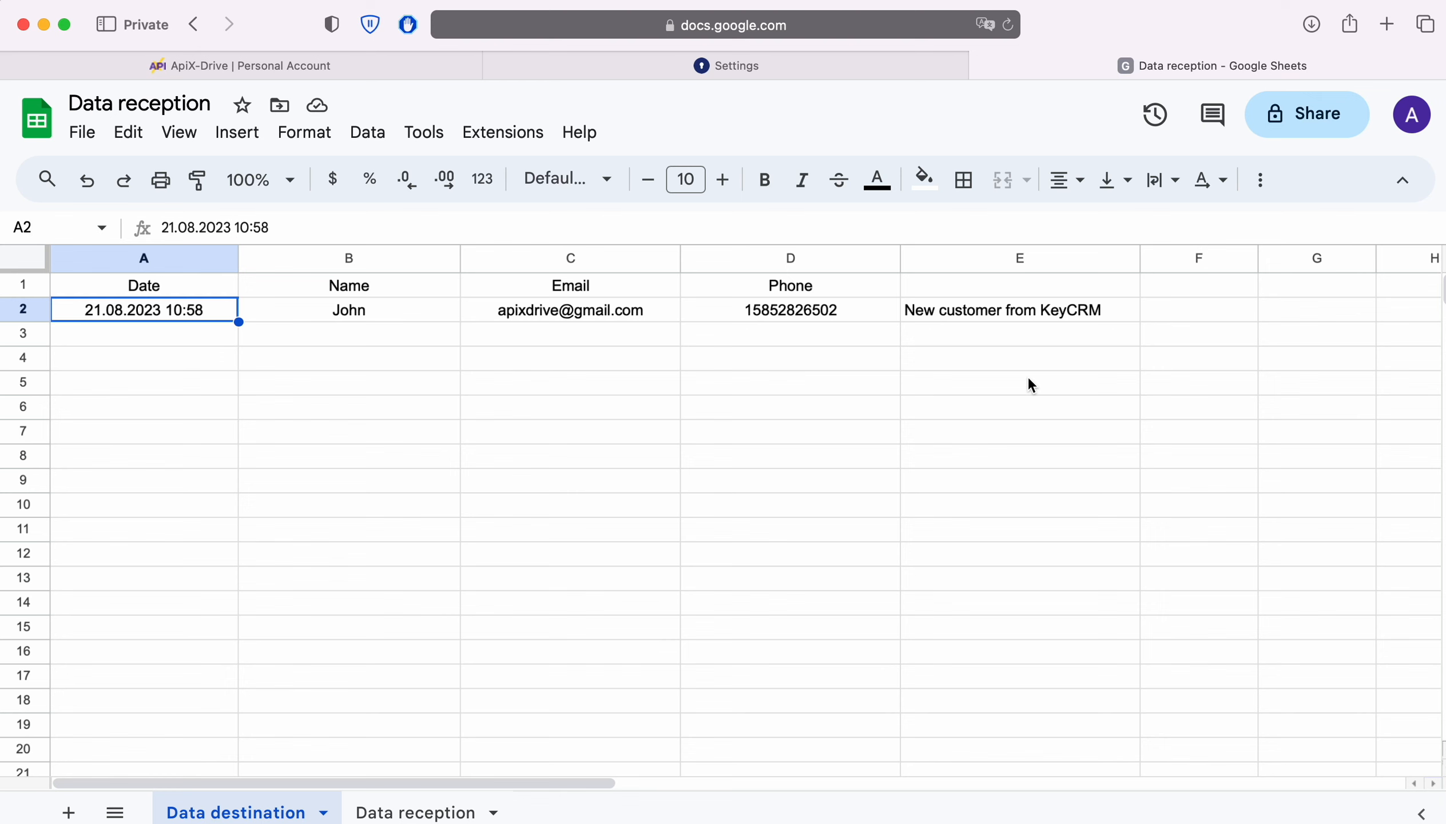
Return to ApiX-Drive, finish the data destination setup and enable auto-update for the connection
click(316, 65)
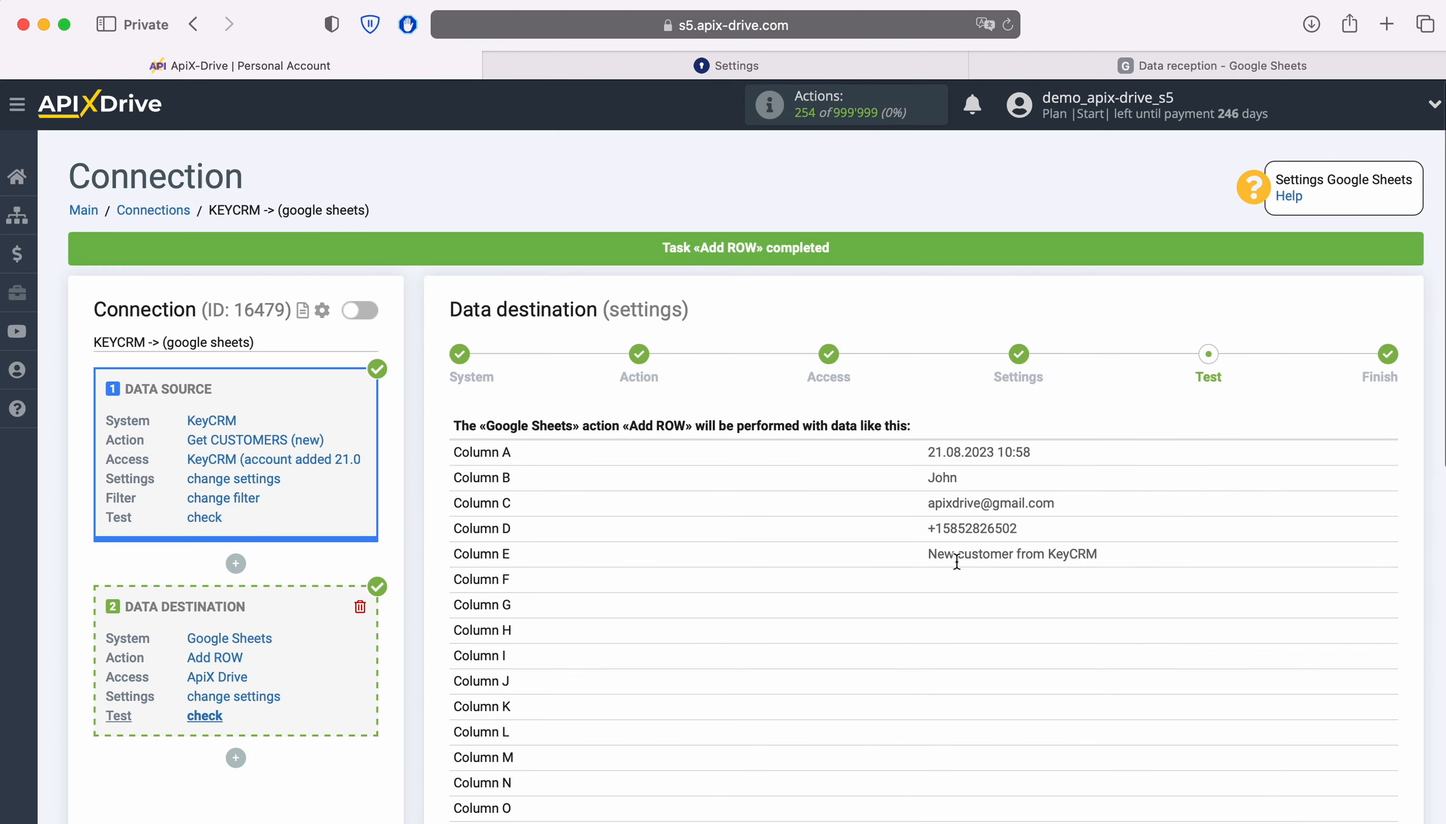
scroll(1386, 571, down, 5)
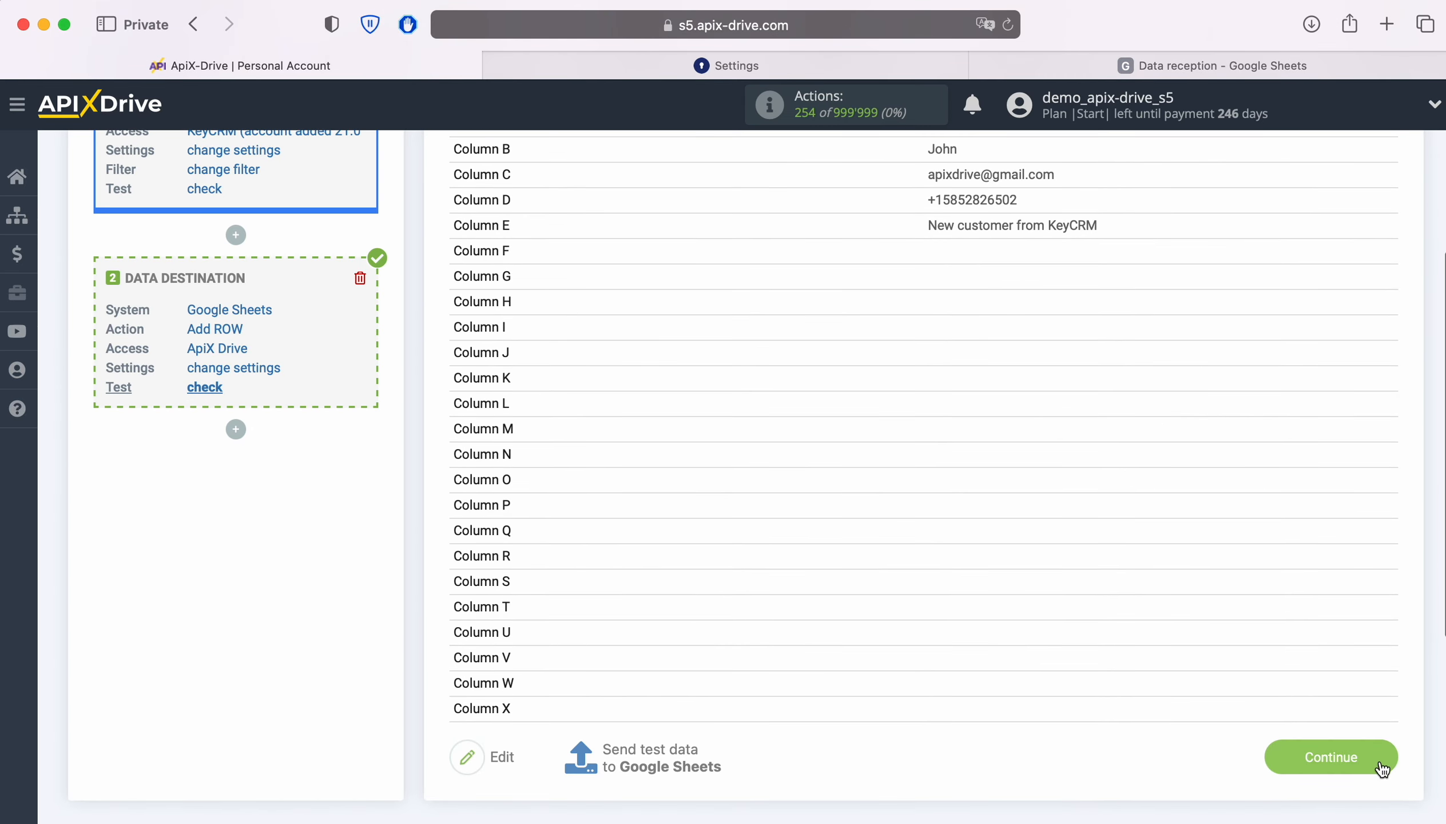
click(1381, 762)
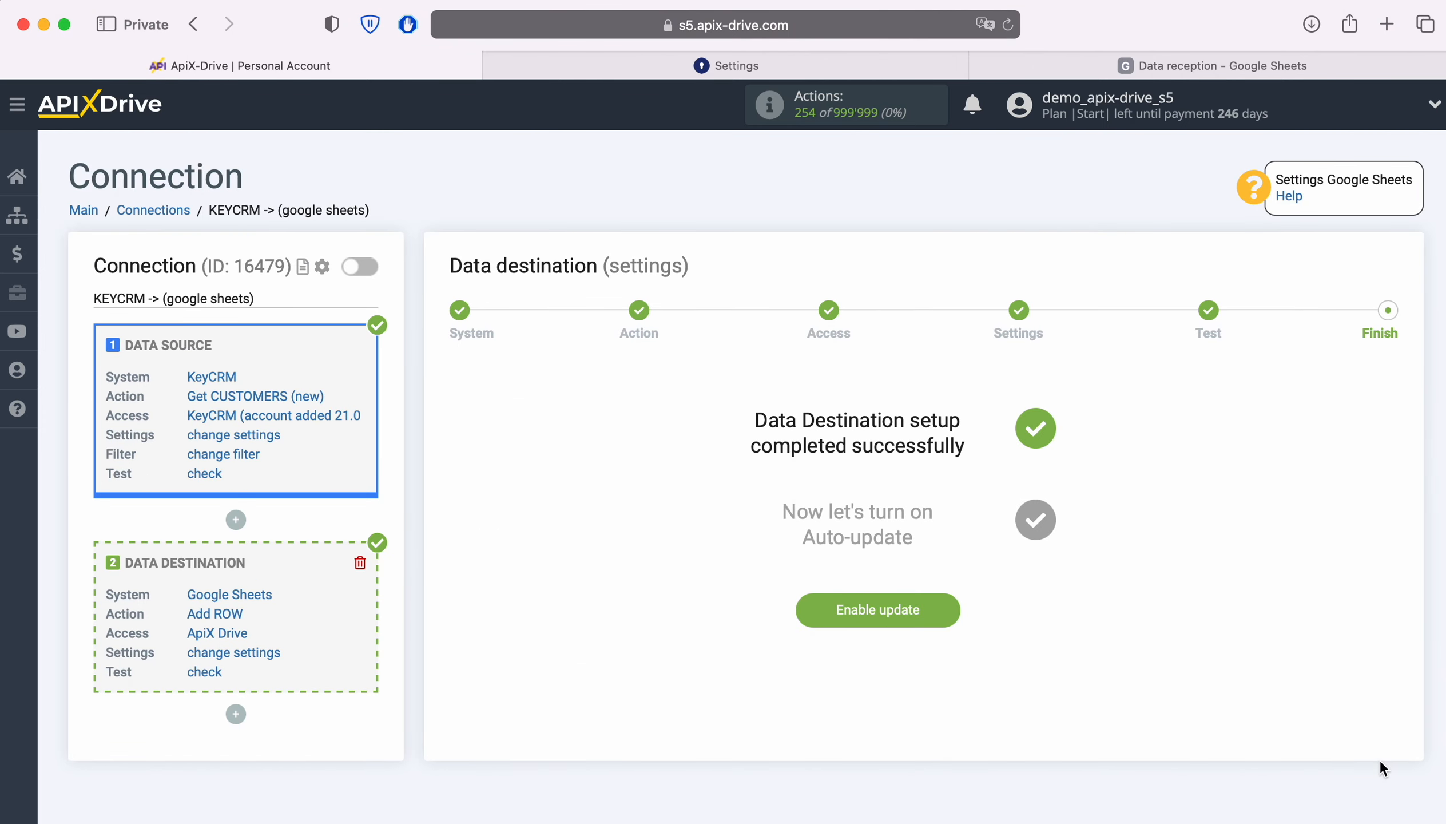
click(948, 609)
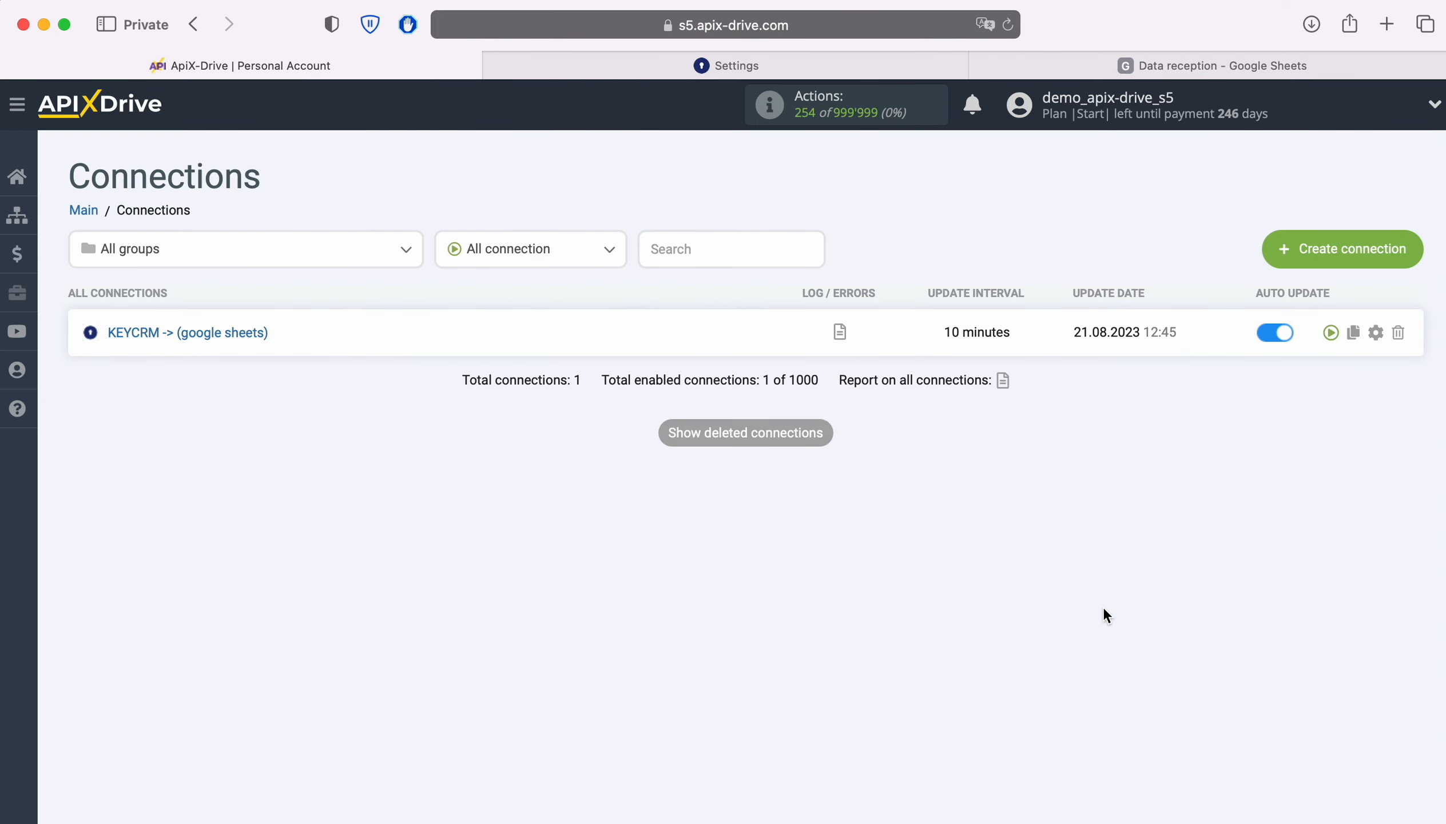
Set the update interval of the KEYCRM -> (google sheets) connection to 5 minutes and save it
click(1373, 333)
click(736, 478)
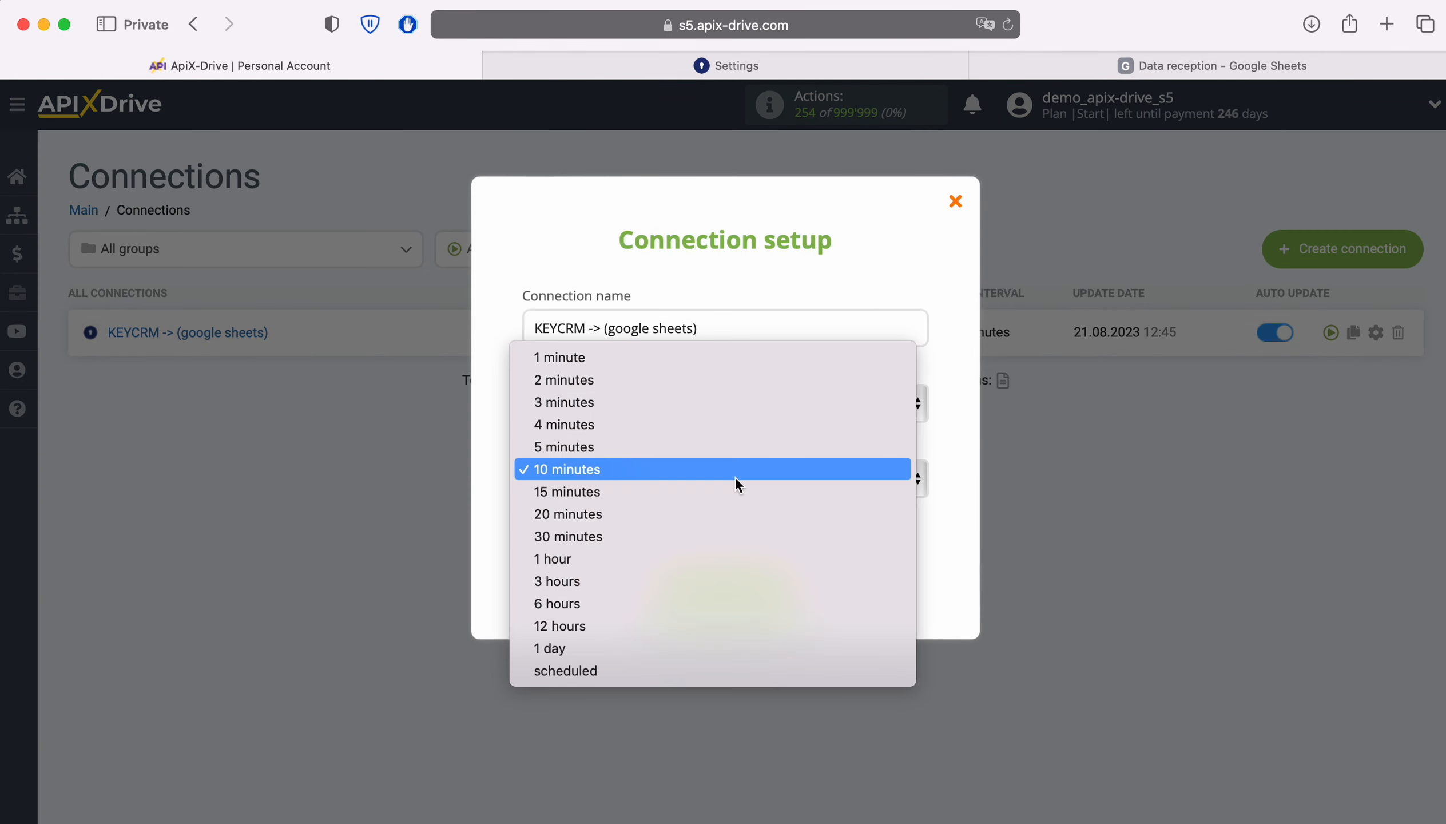
click(710, 454)
click(781, 592)
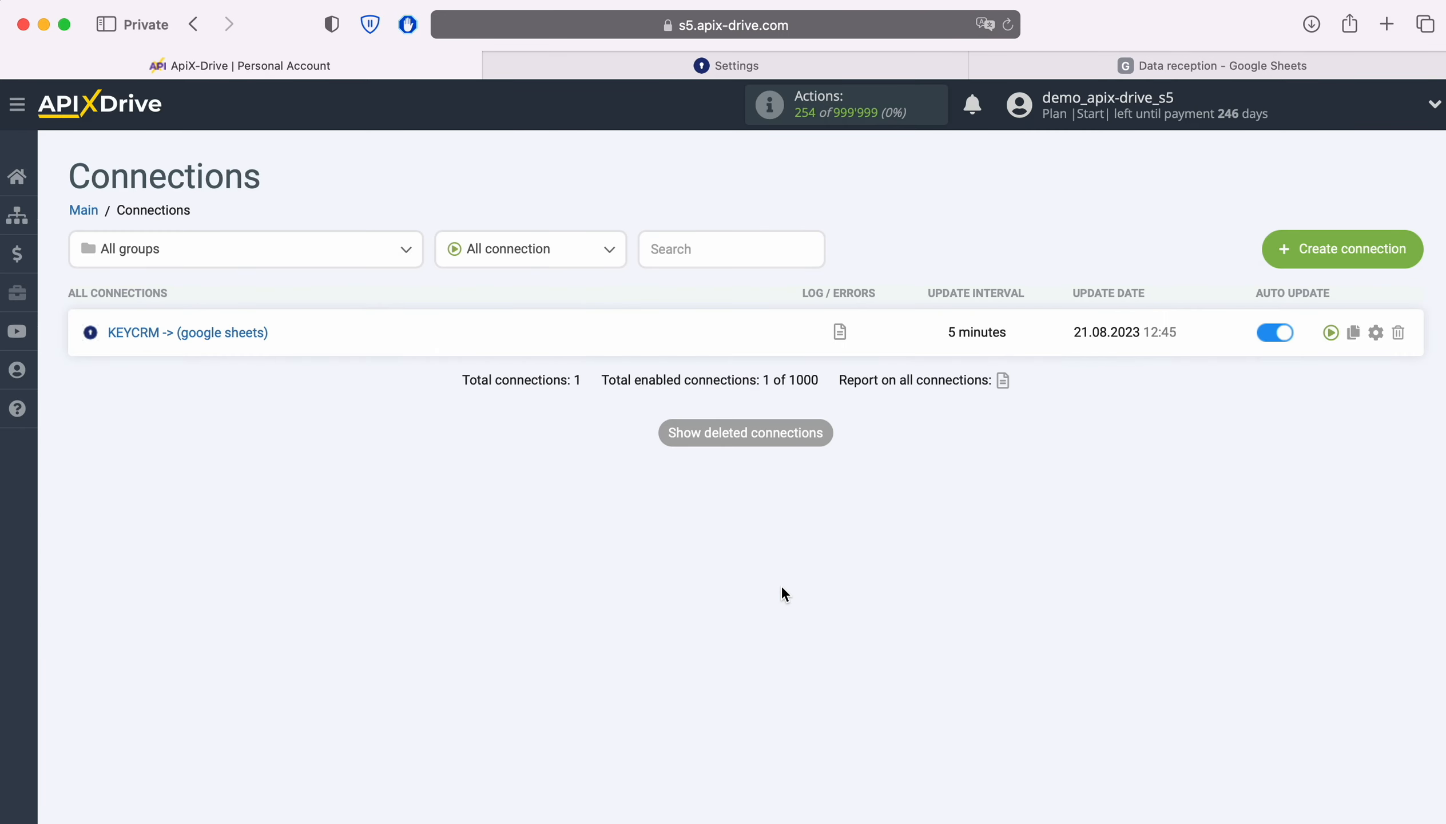